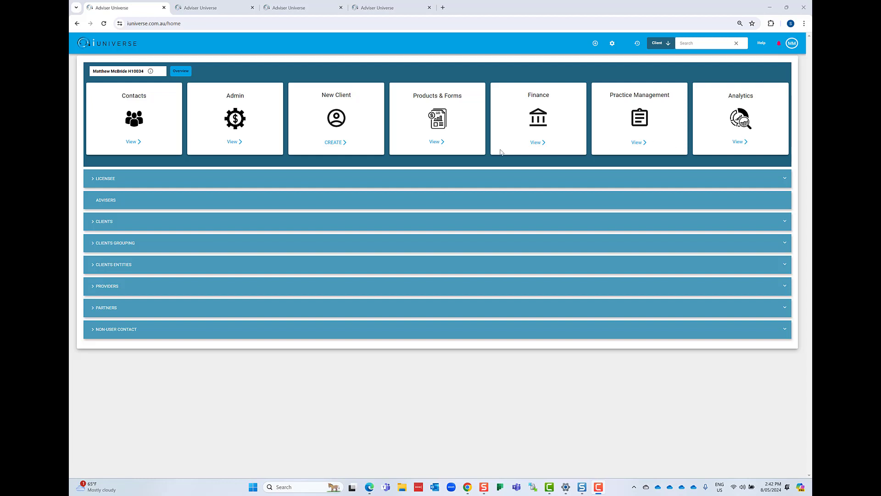
# - Open the Acclaim adviser registration form from Products & Forms with Acclaim Wealth as provider, then close it and collapse the sections
pyautogui.click(436, 142)
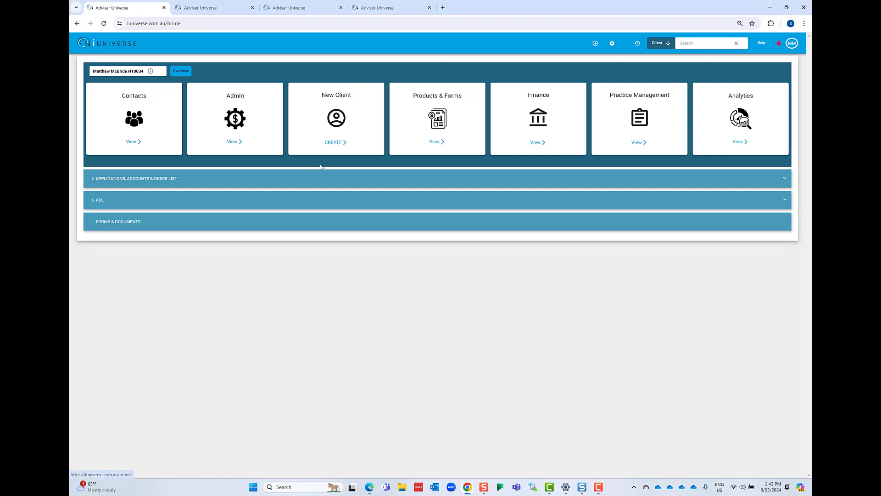
pyautogui.click(253, 182)
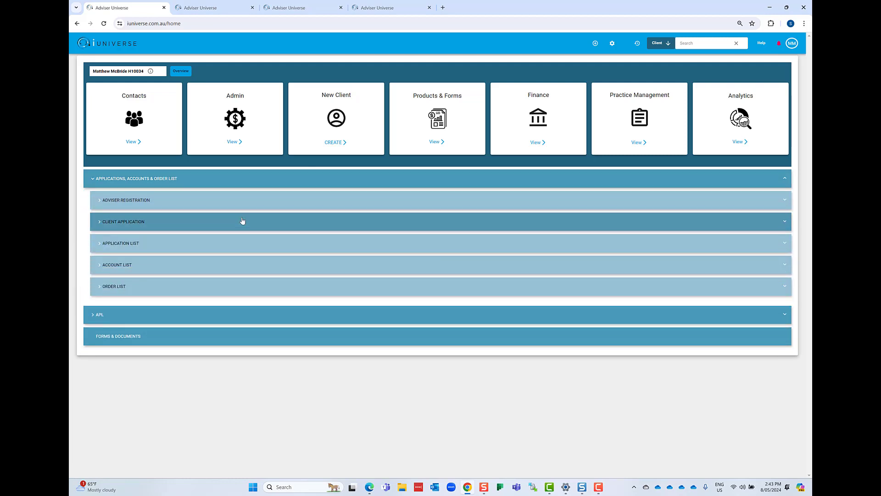
pyautogui.click(234, 205)
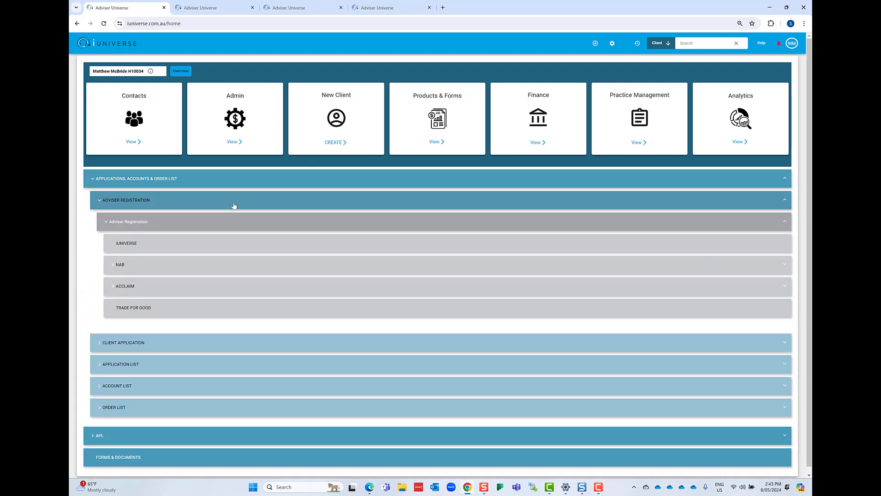
pyautogui.click(220, 288)
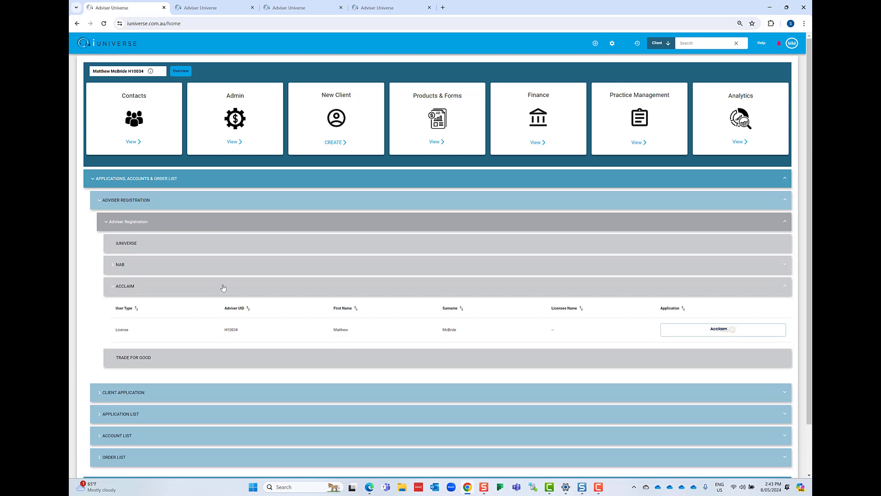
pyautogui.click(720, 330)
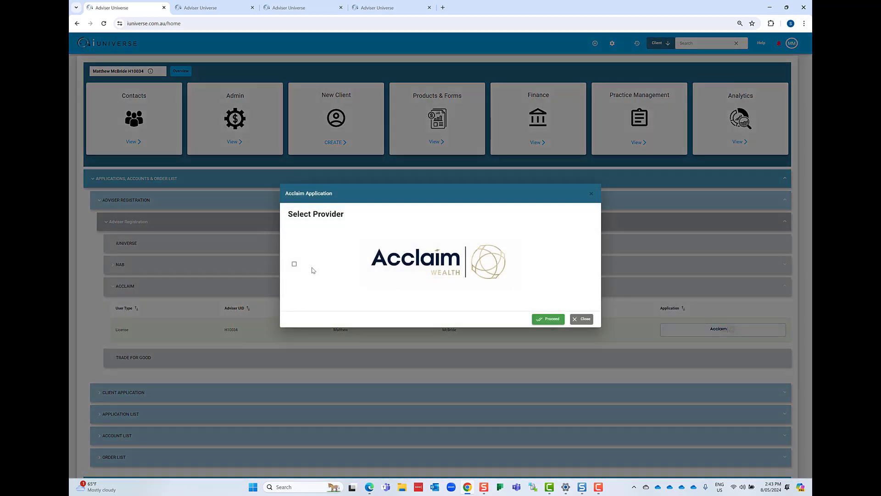
pyautogui.click(295, 266)
pyautogui.click(555, 320)
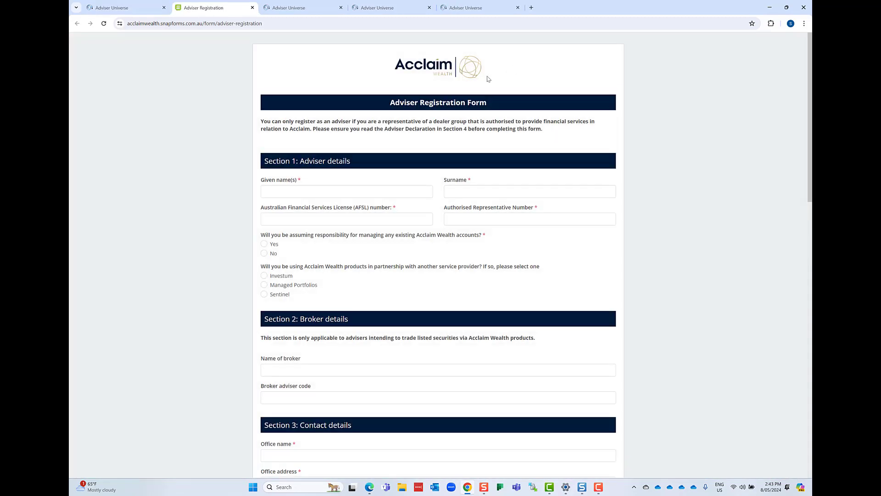
pyautogui.click(252, 8)
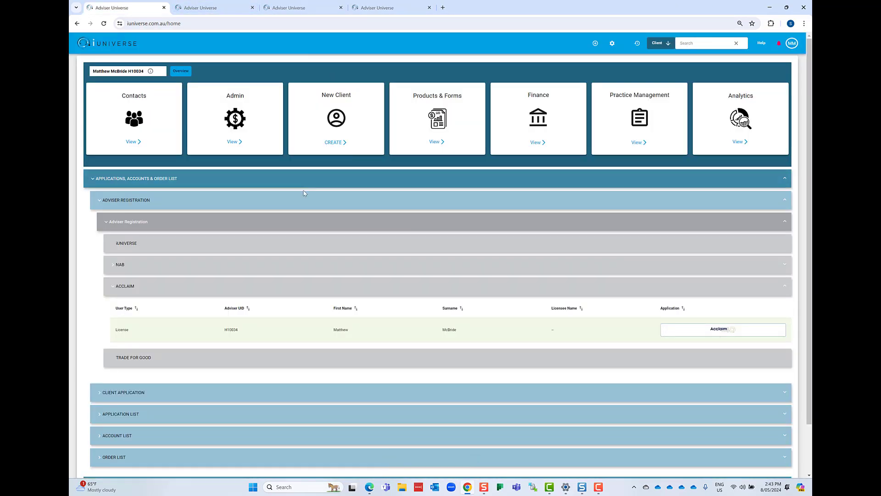
pyautogui.click(284, 205)
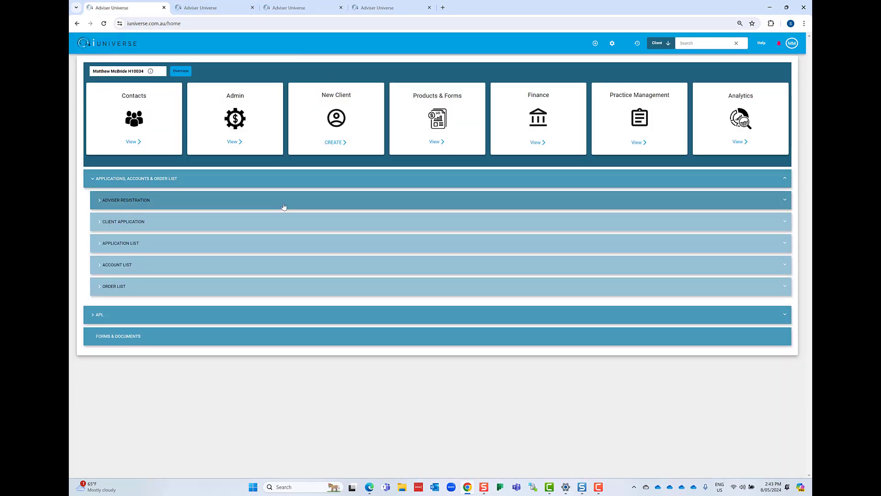
pyautogui.click(281, 179)
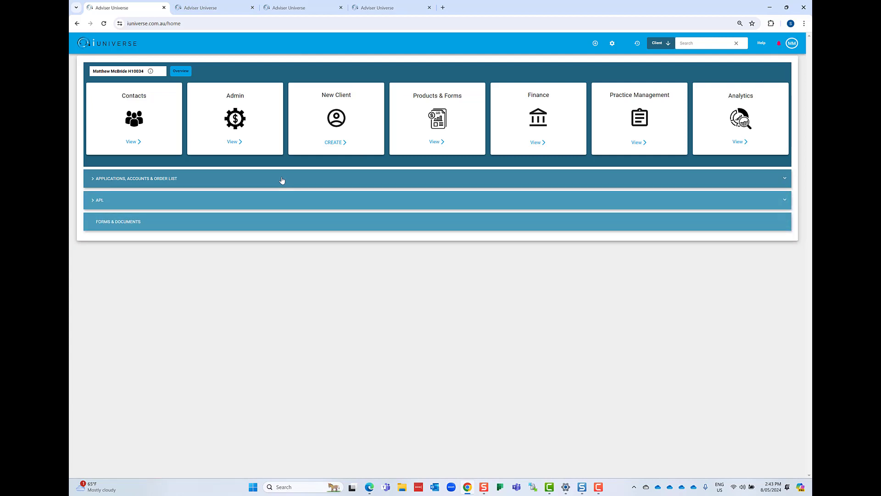
# - Open the new client form and review the fields in its Personal Details and Contact Details sections
pyautogui.click(341, 143)
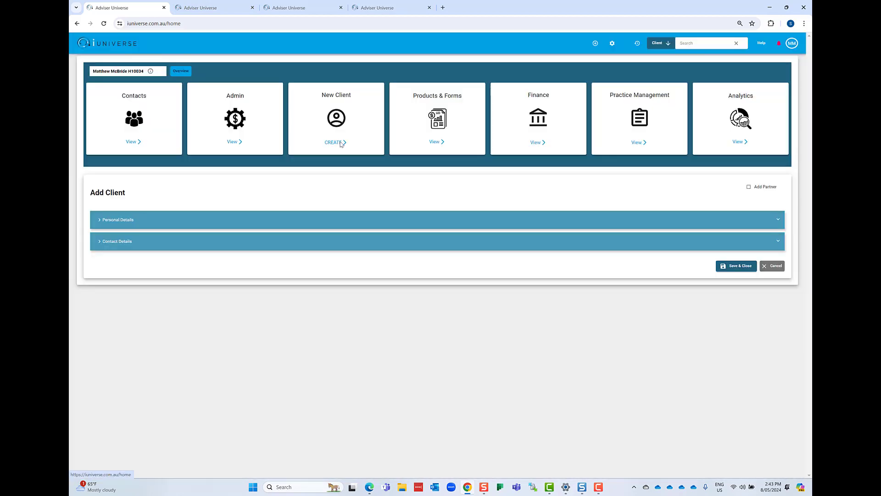
pyautogui.click(324, 222)
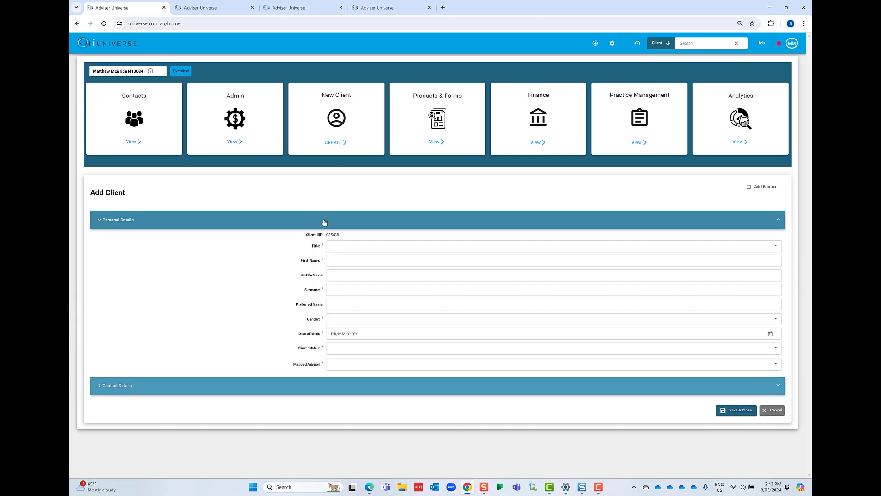
pyautogui.click(359, 389)
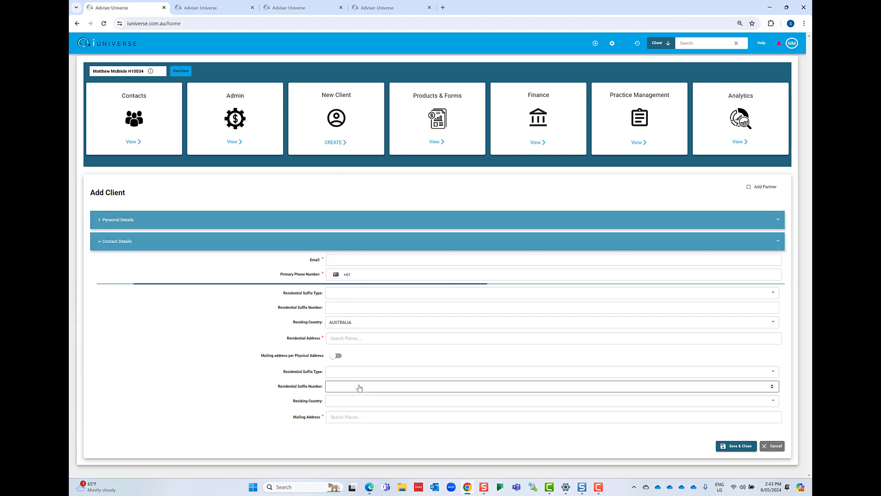
pyautogui.click(391, 219)
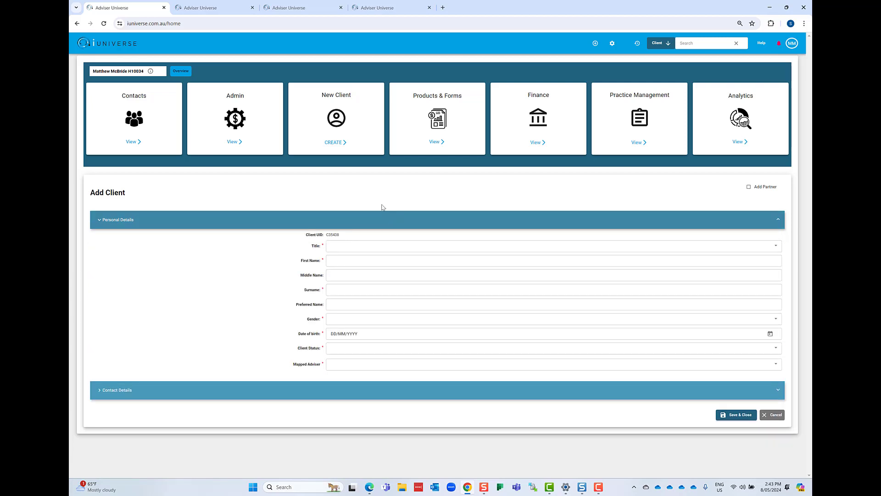
# - Switch to the existing client's portfolio and review the personal and contact details in the client profile
pyautogui.click(214, 6)
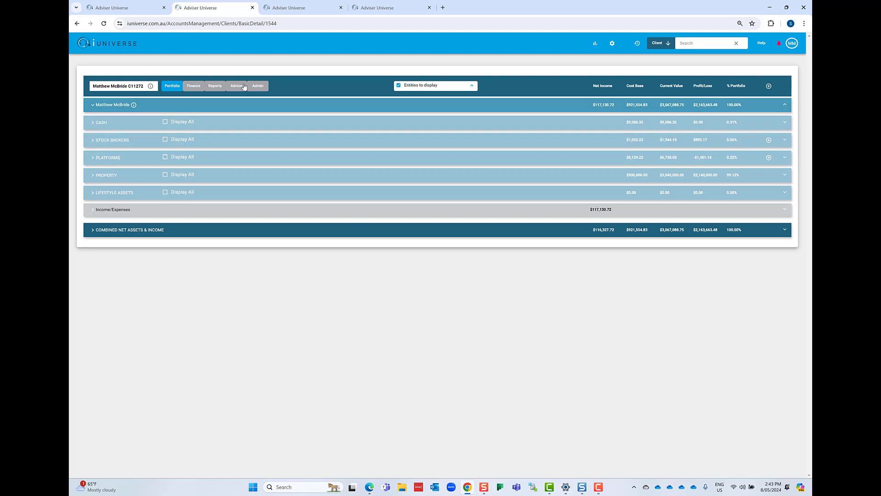
pyautogui.click(151, 87)
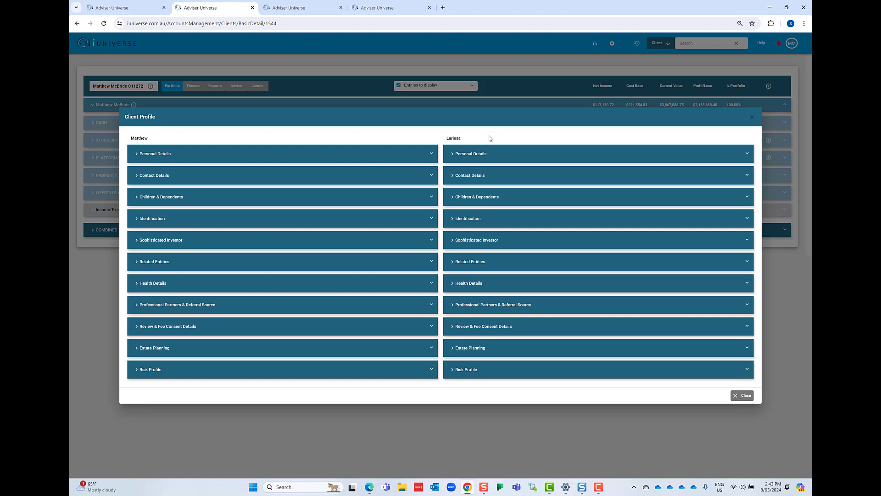
pyautogui.click(371, 159)
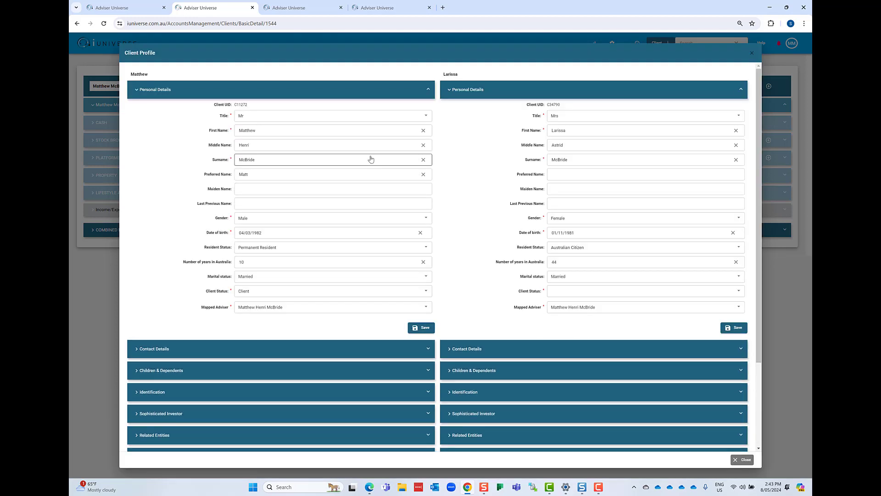
pyautogui.click(359, 95)
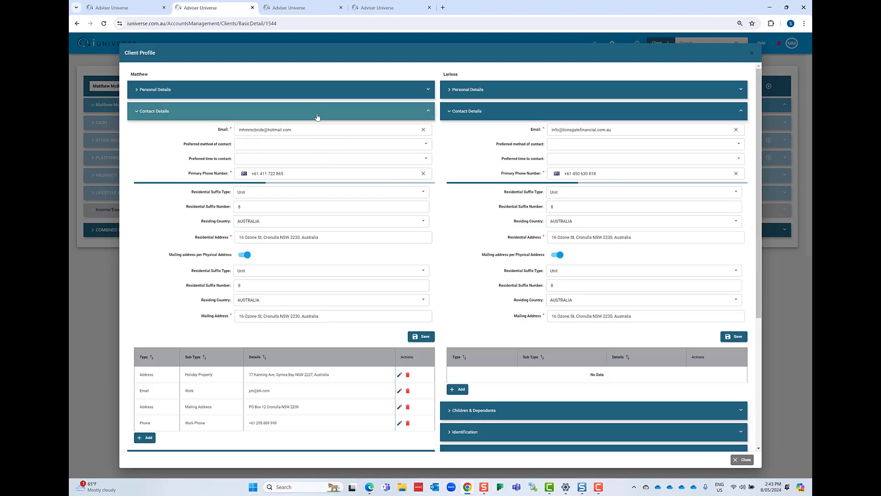
pyautogui.click(316, 113)
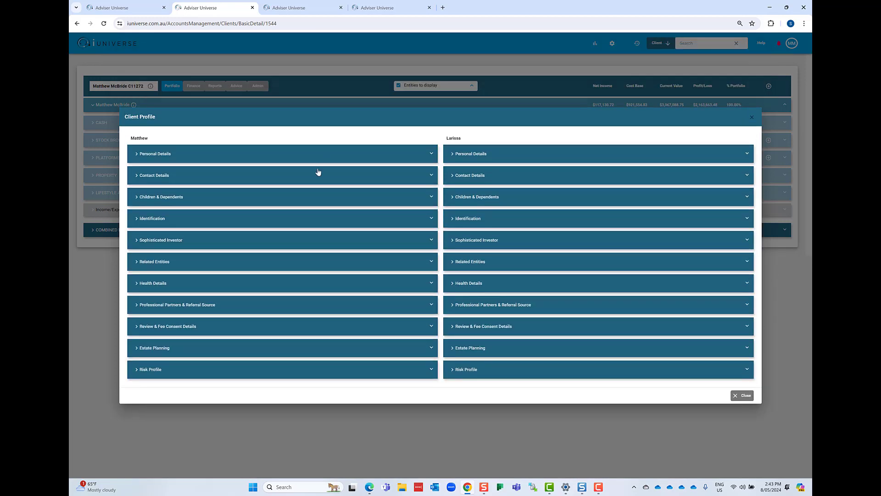
# - Review the Identification and Related Entities sections of the client profile
pyautogui.click(295, 218)
pyautogui.click(295, 217)
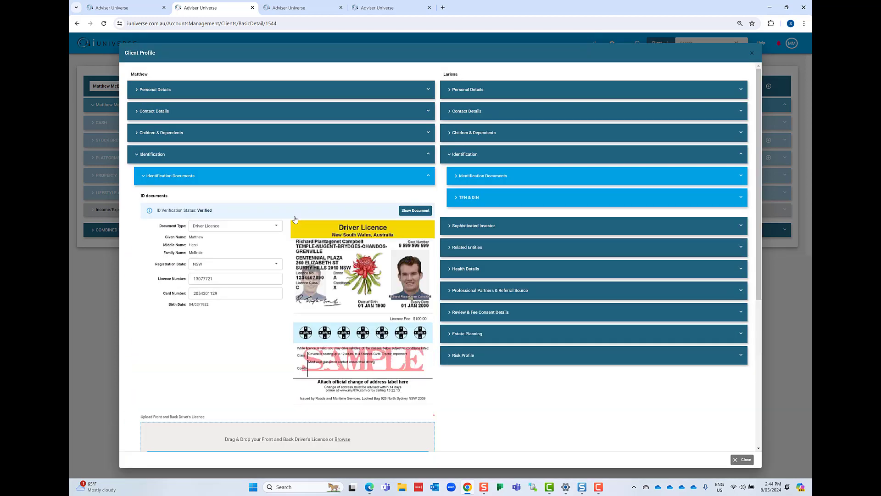
pyautogui.click(326, 159)
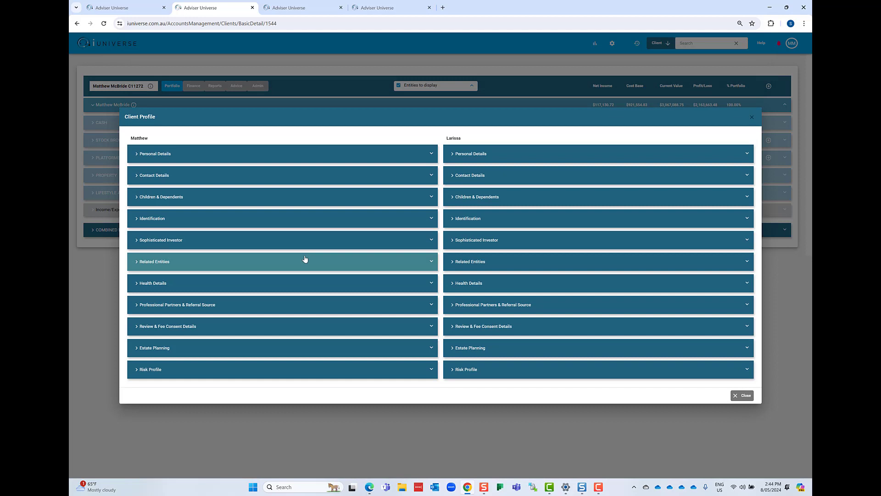
pyautogui.click(285, 263)
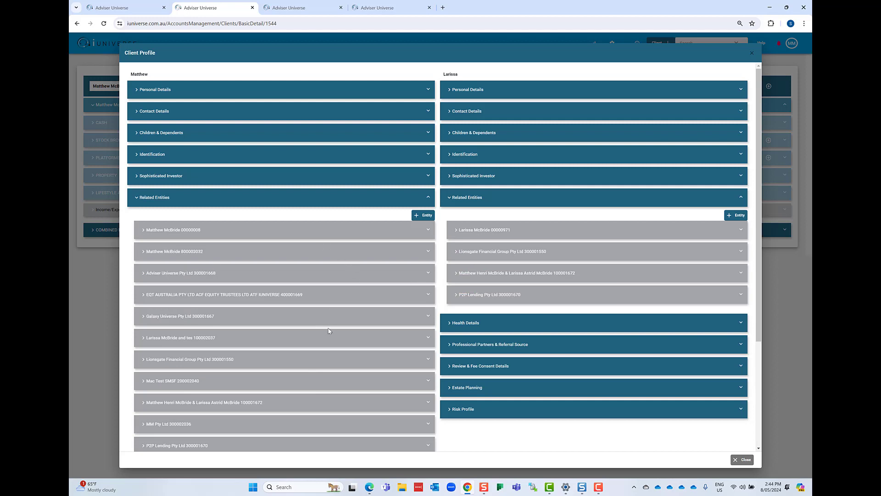
pyautogui.click(283, 205)
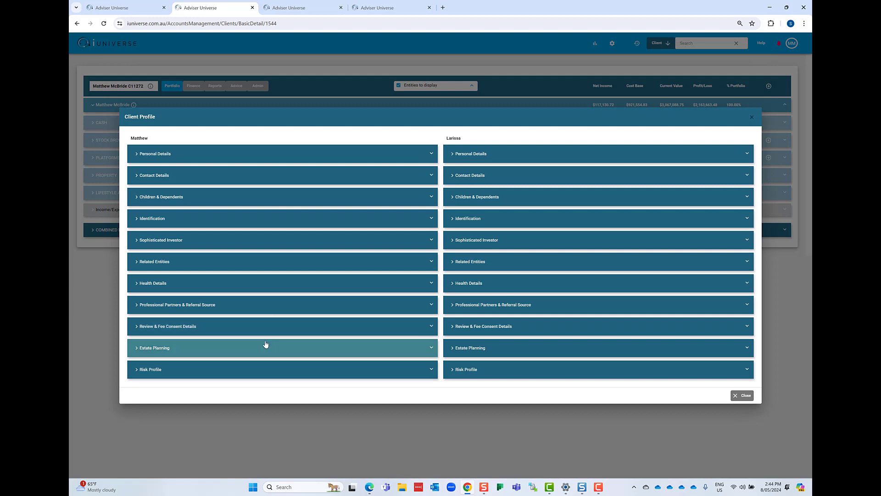
# - Review the client's Risk Profile section and the list of entities using it, then close the client profile
pyautogui.click(281, 365)
pyautogui.scroll(-3, 357, 328)
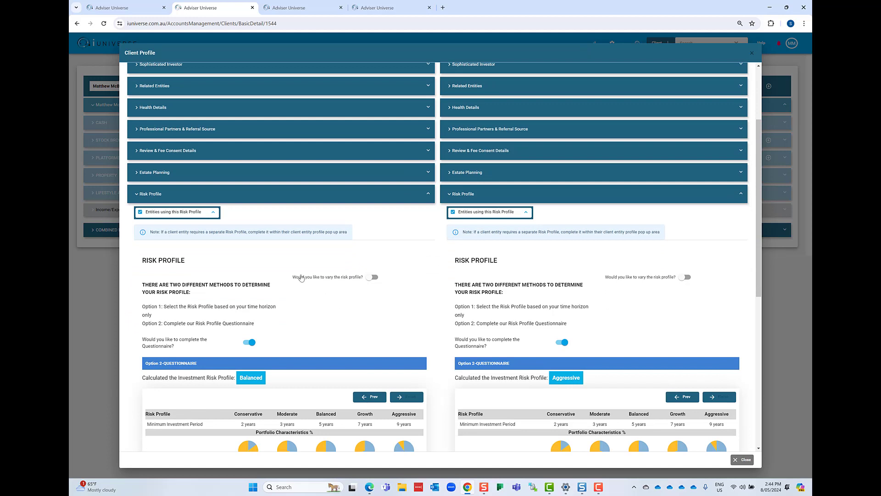
pyautogui.click(201, 212)
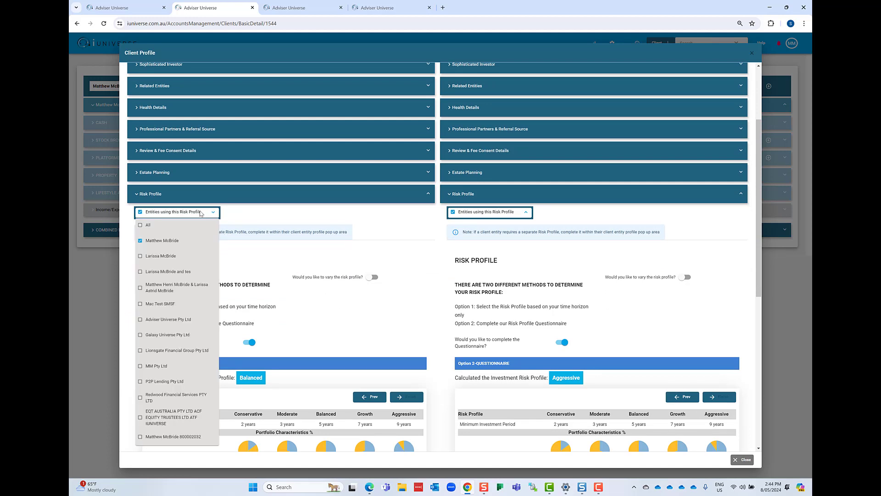
pyautogui.click(241, 211)
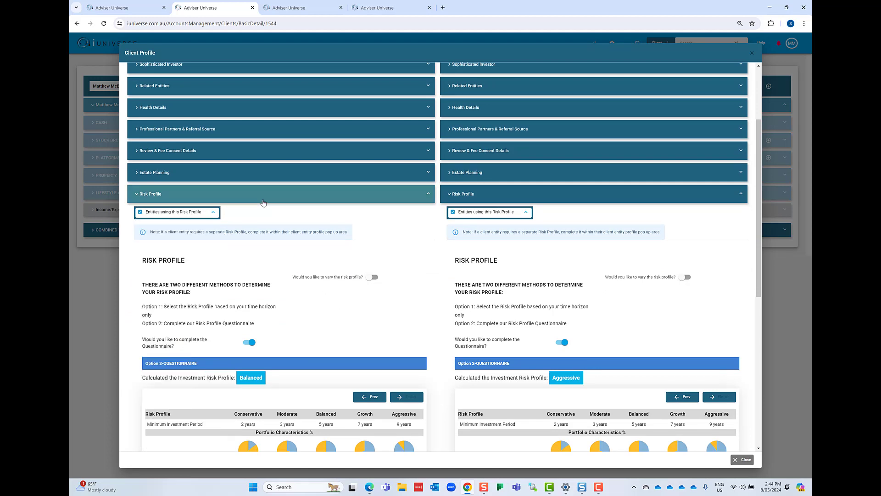
pyautogui.click(263, 202)
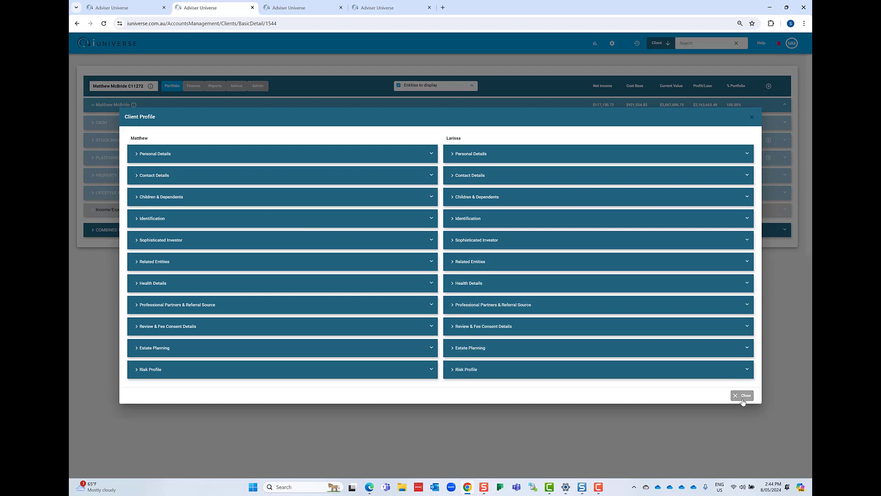
pyautogui.click(741, 395)
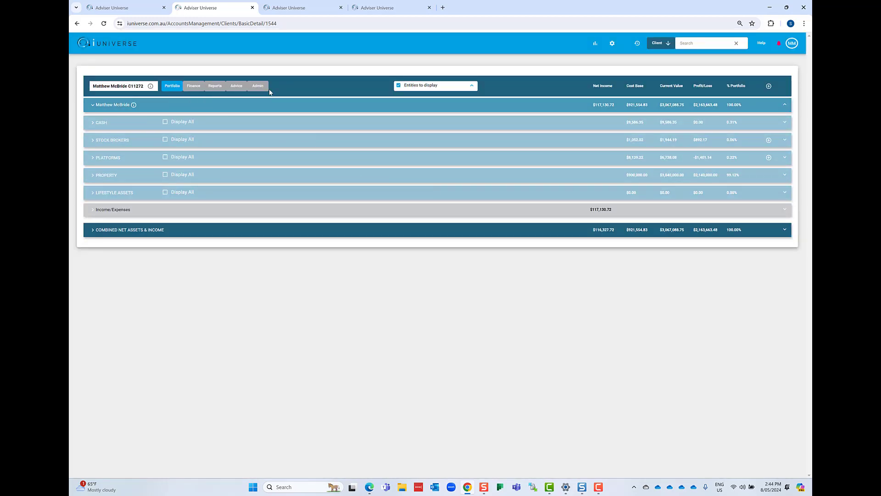
# - Open the form for adding a client entity, view the available entity types, and close it without saving
pyautogui.click(770, 87)
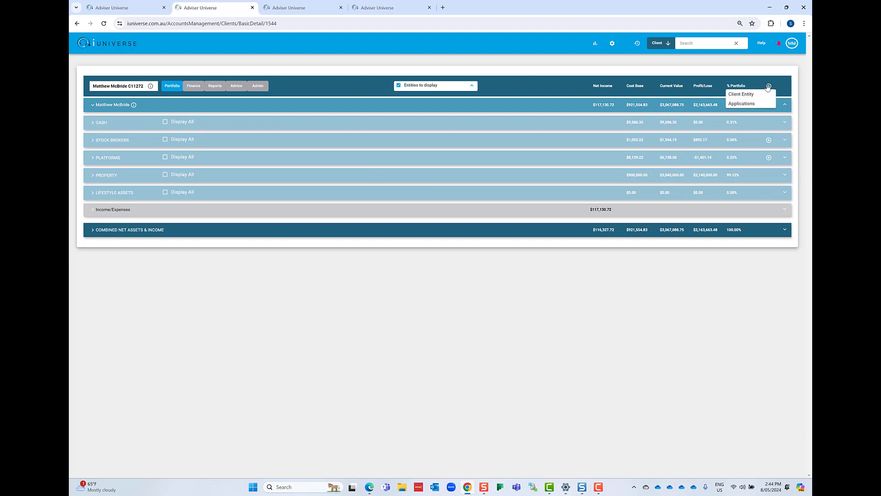
pyautogui.click(760, 94)
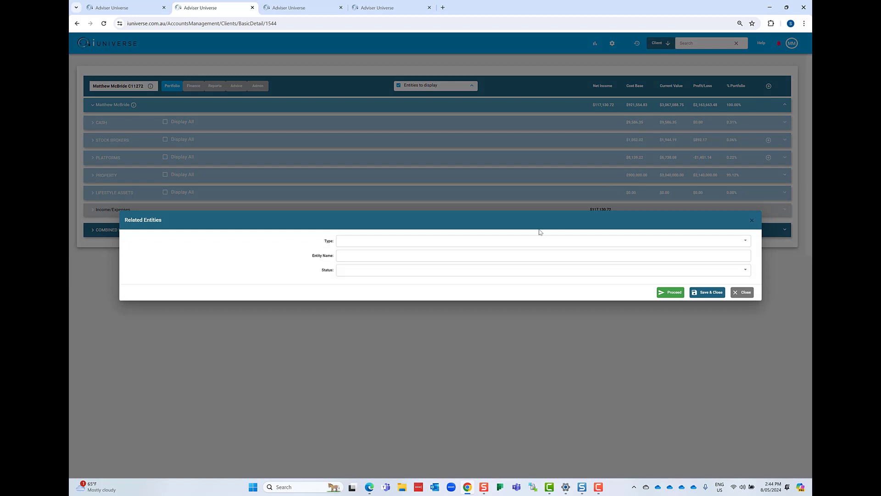
pyautogui.click(482, 244)
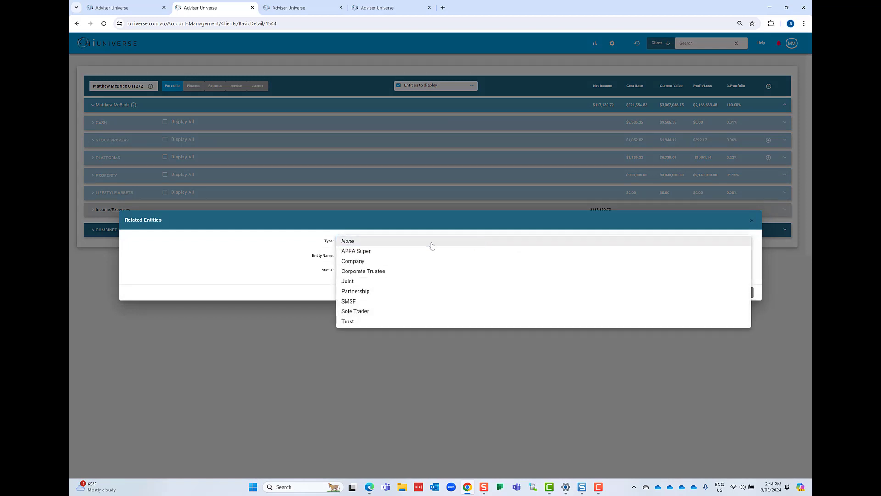
pyautogui.click(229, 245)
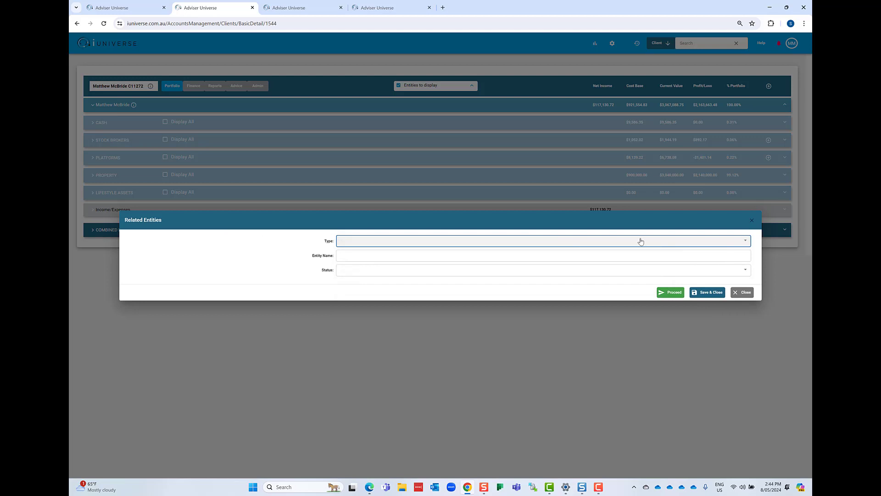
pyautogui.click(742, 292)
# - Open the client's applications and choose an Acclaim account setup for the APRA Super entity
pyautogui.click(769, 86)
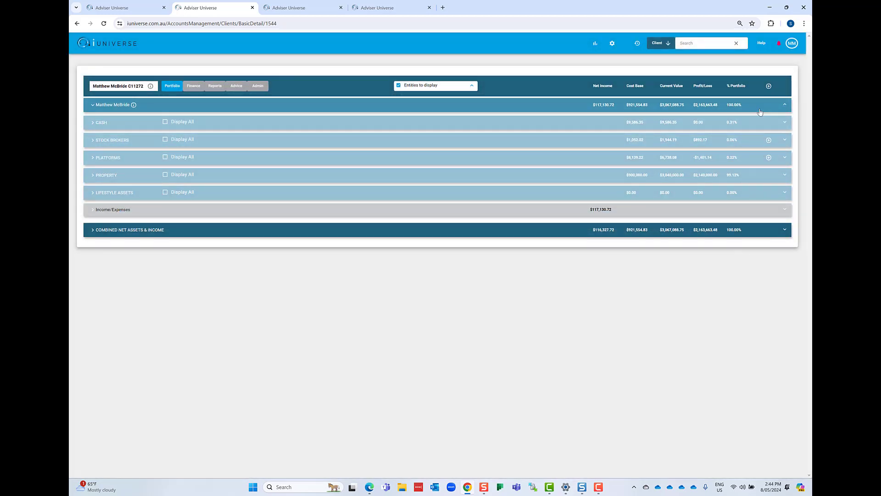
pyautogui.moveTo(769, 87)
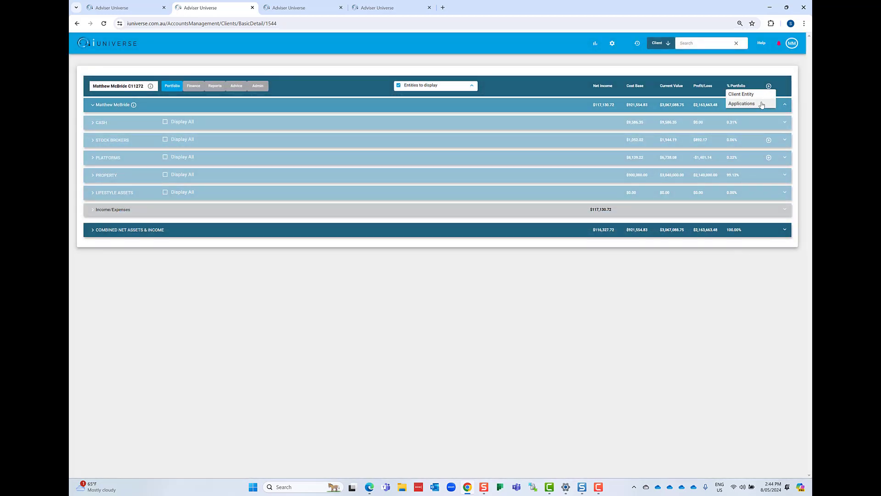
pyautogui.click(760, 104)
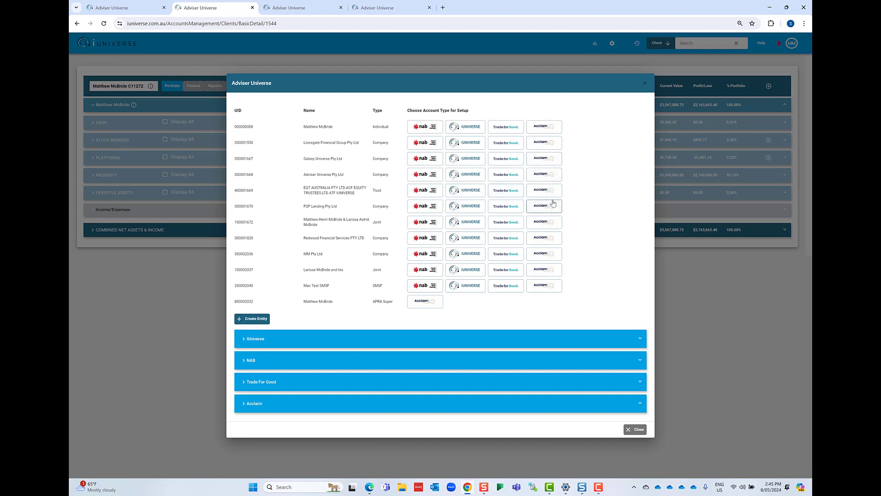
pyautogui.click(431, 305)
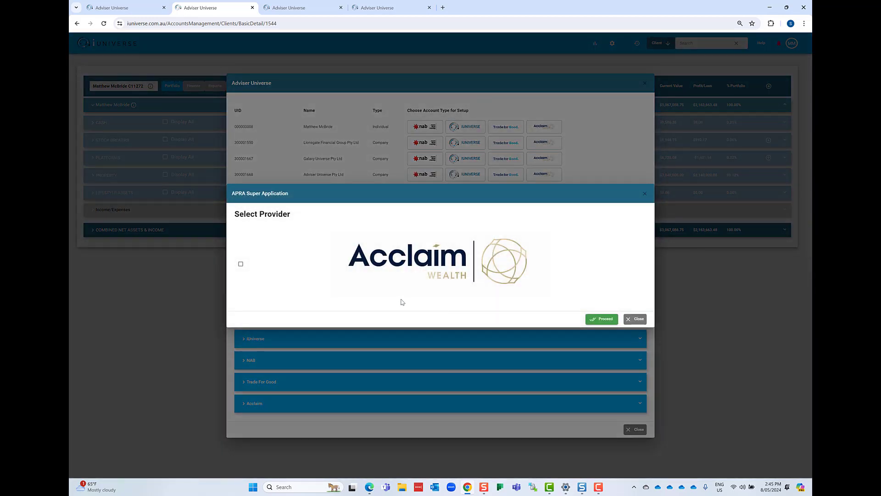
# - Select Acclaim Wealth as the APRA Super provider and set the application type to New Application
pyautogui.click(241, 264)
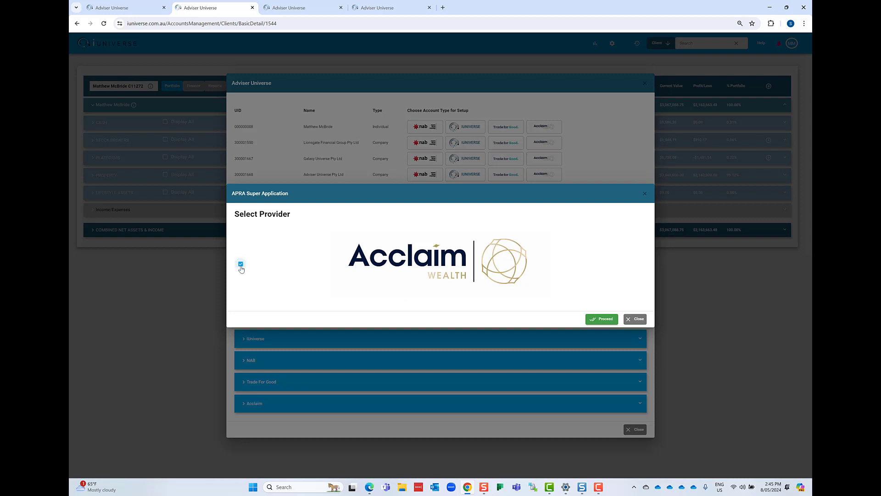
pyautogui.click(608, 318)
pyautogui.click(495, 305)
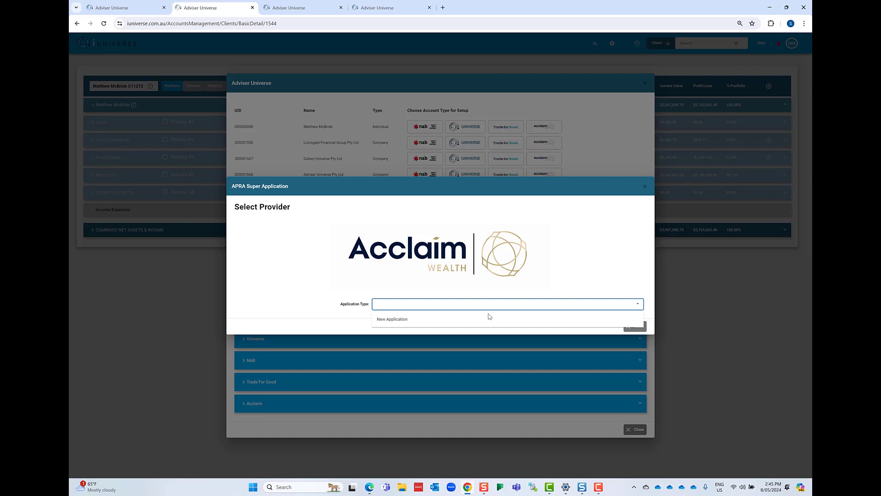
pyautogui.click(486, 319)
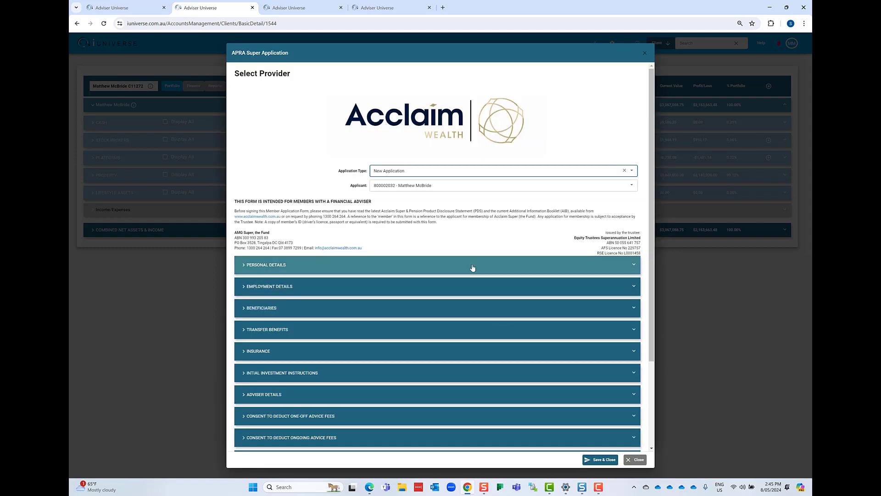
# - Review the Personal Details section of the Acclaim application and collapse it
pyautogui.scroll(-1, 444, 226)
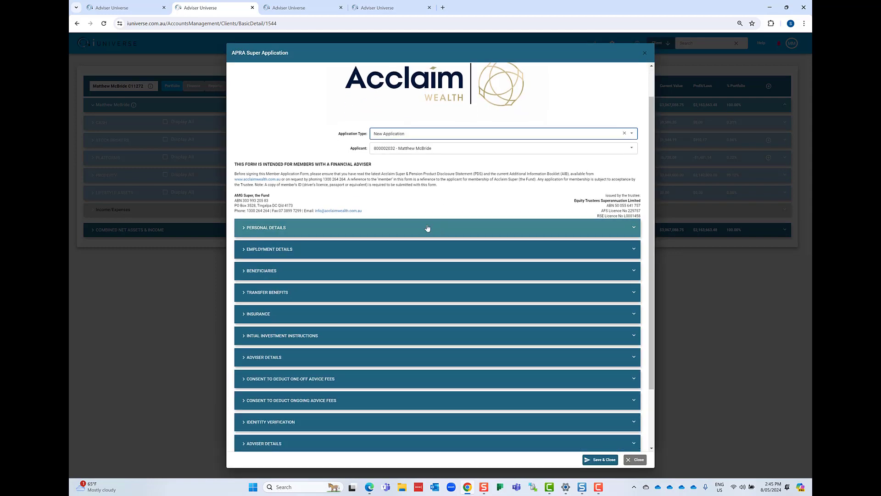
pyautogui.click(419, 228)
pyautogui.scroll(-2, 446, 237)
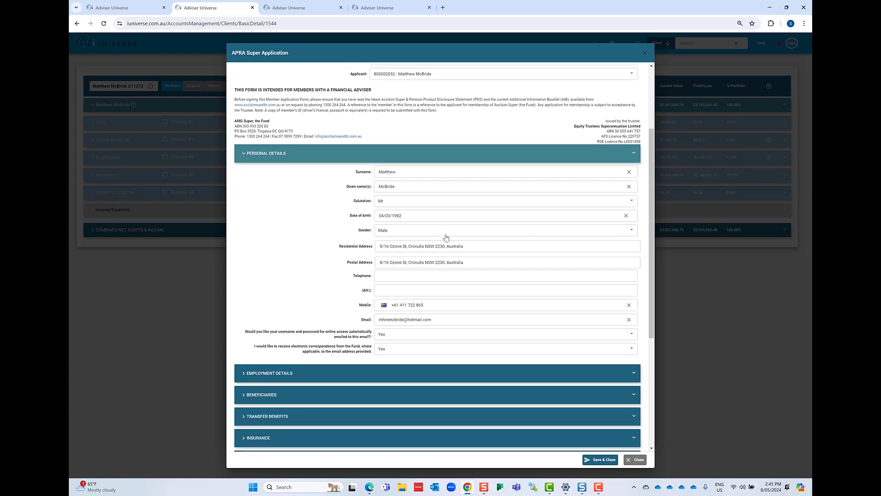
pyautogui.click(402, 157)
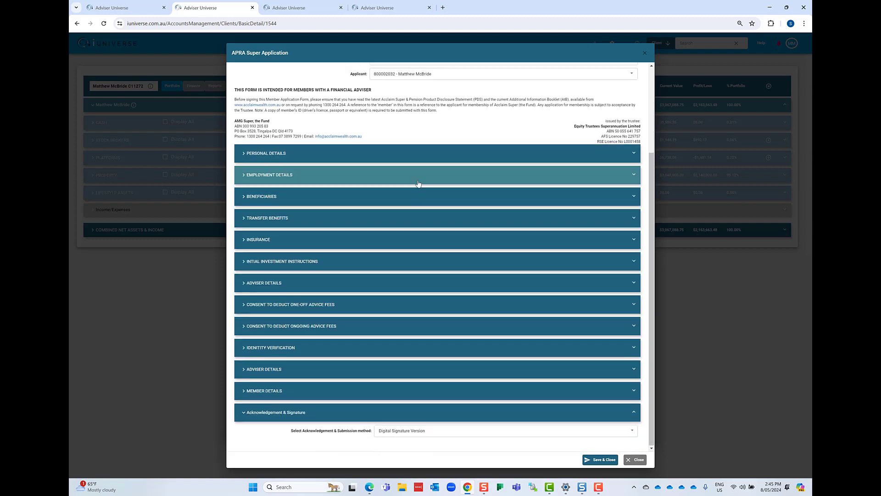
# - Review the Employment Details and Beneficiaries sections of the application, collapsing Employment Details
pyautogui.click(388, 177)
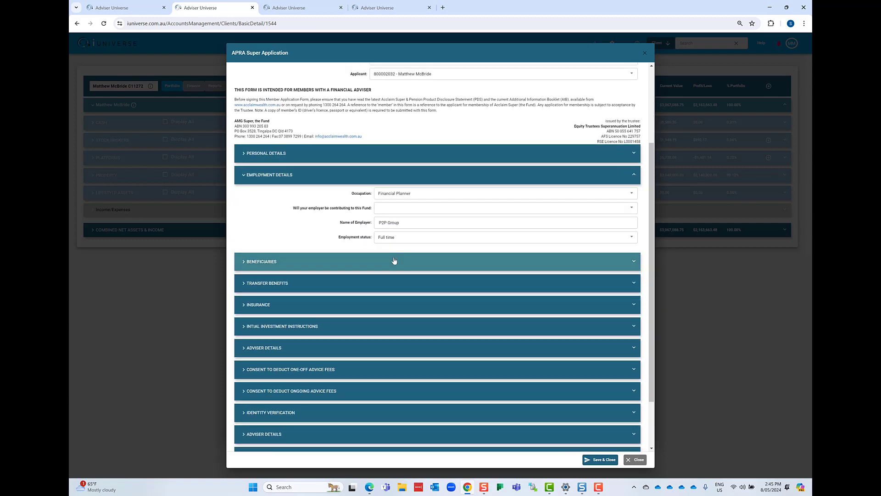
pyautogui.click(393, 259)
pyautogui.click(386, 183)
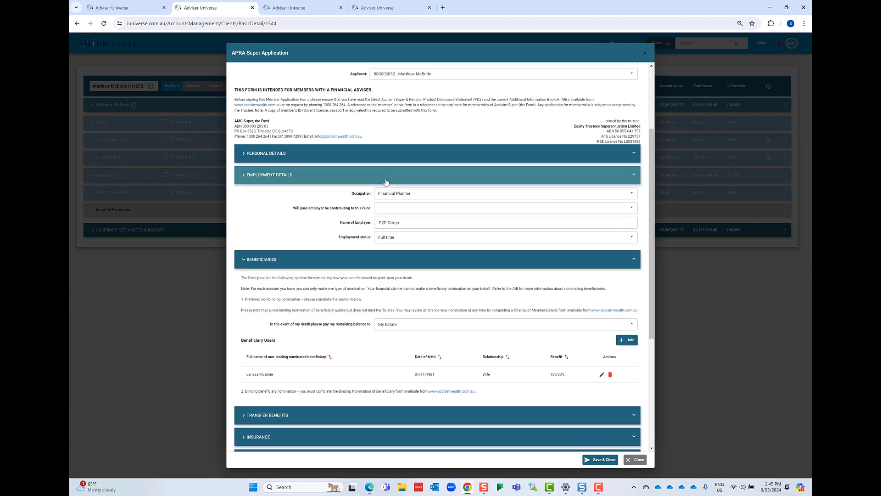
# - Collapse Beneficiaries and review the Transfer Benefits and Insurance sections of the application
pyautogui.click(411, 353)
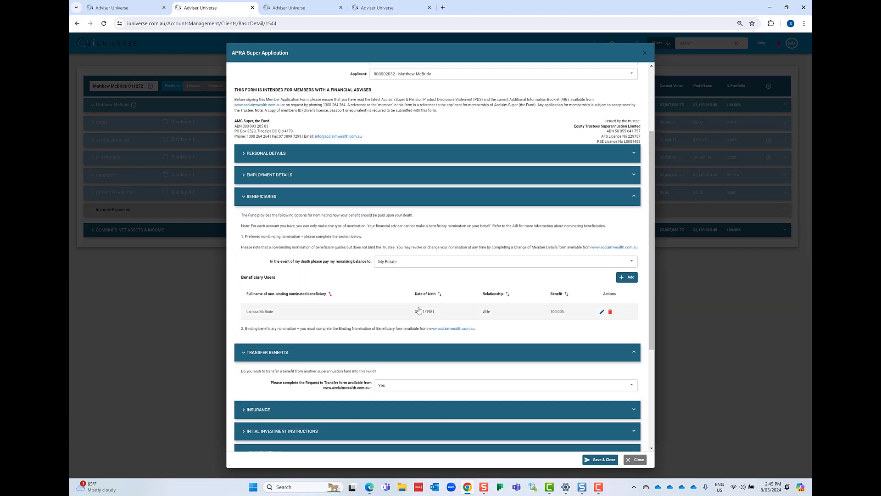
pyautogui.scroll(-2, 411, 322)
pyautogui.click(363, 122)
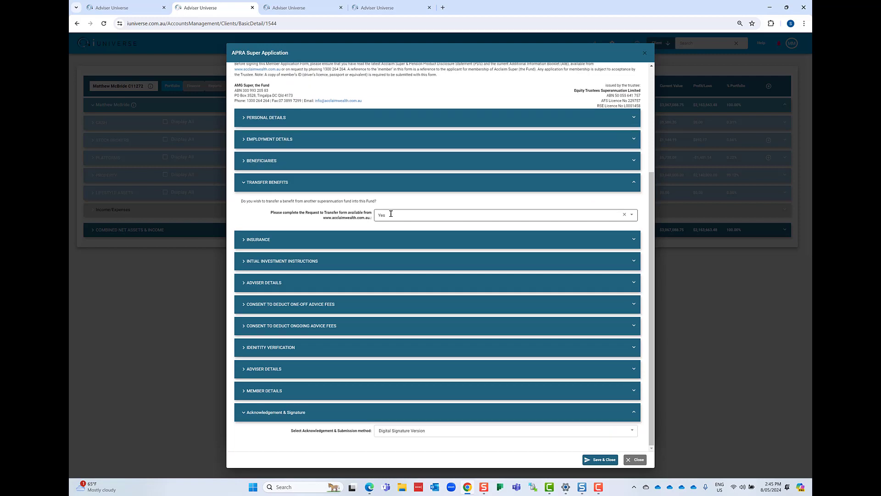
pyautogui.click(393, 240)
pyautogui.scroll(-1, 395, 257)
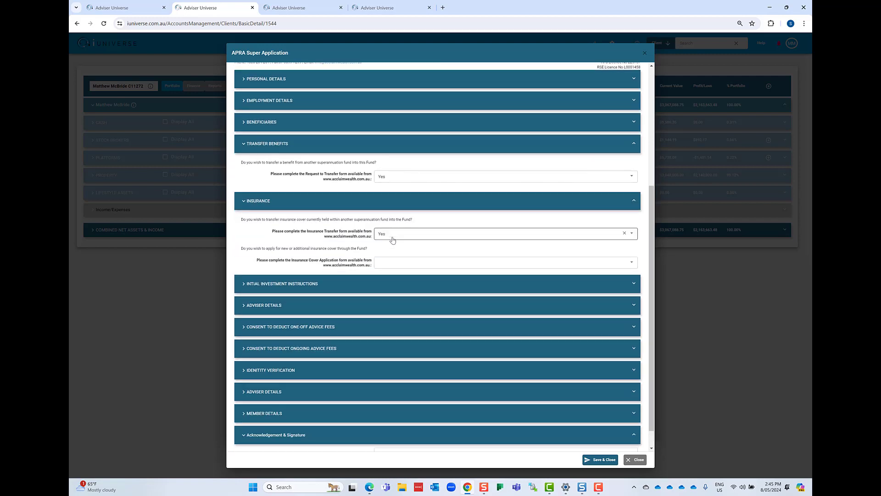
# - In Initial Investment Instructions, answer Yes to opening a share trading account for listed securities, and collapse the expanded sections
pyautogui.click(400, 294)
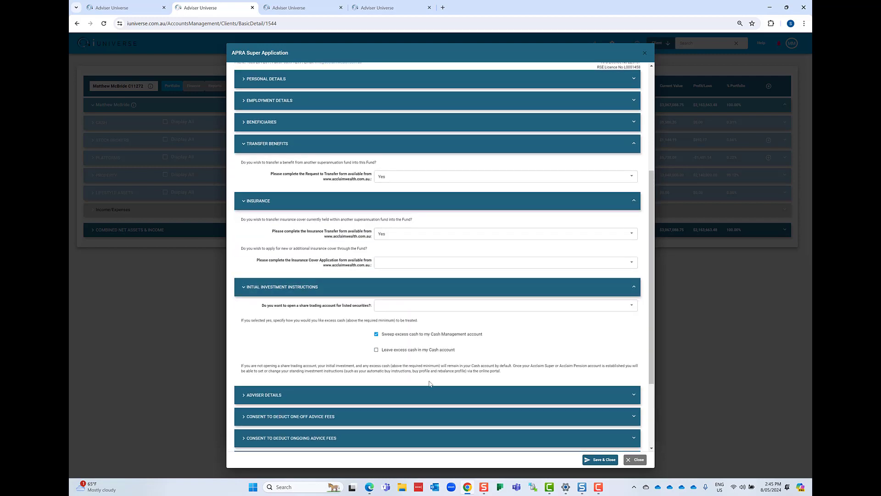
pyautogui.click(418, 305)
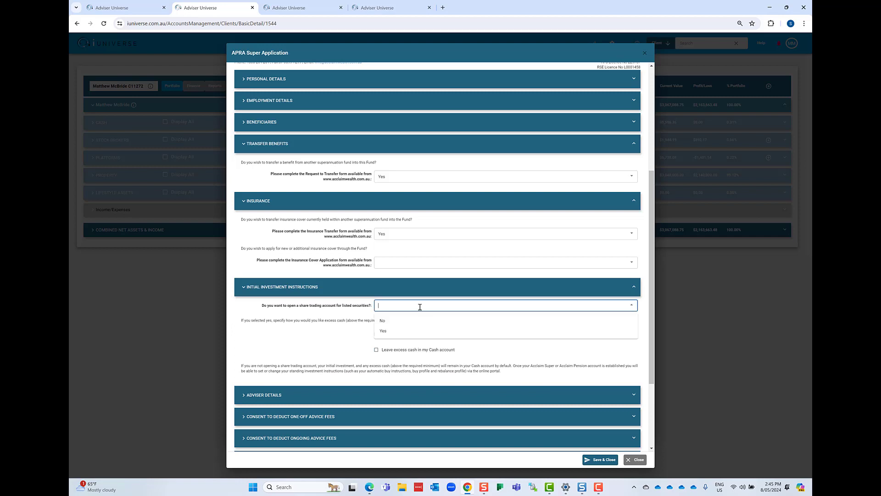
pyautogui.click(408, 331)
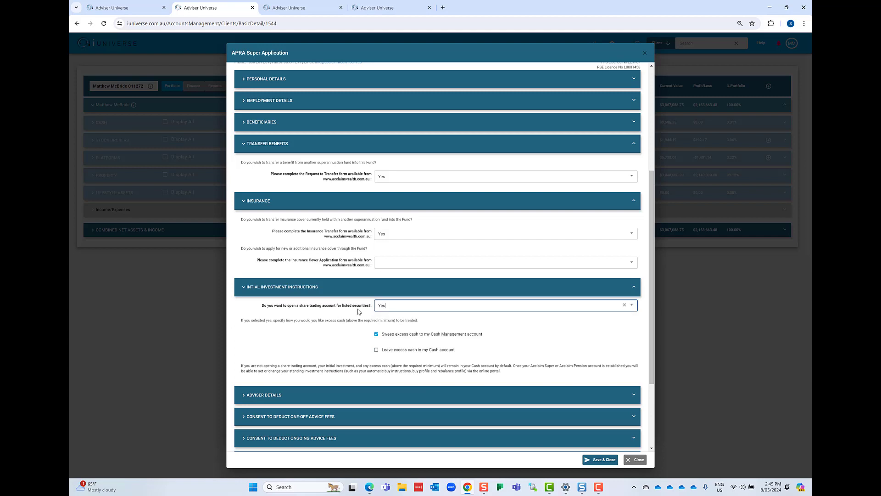
pyautogui.click(389, 210)
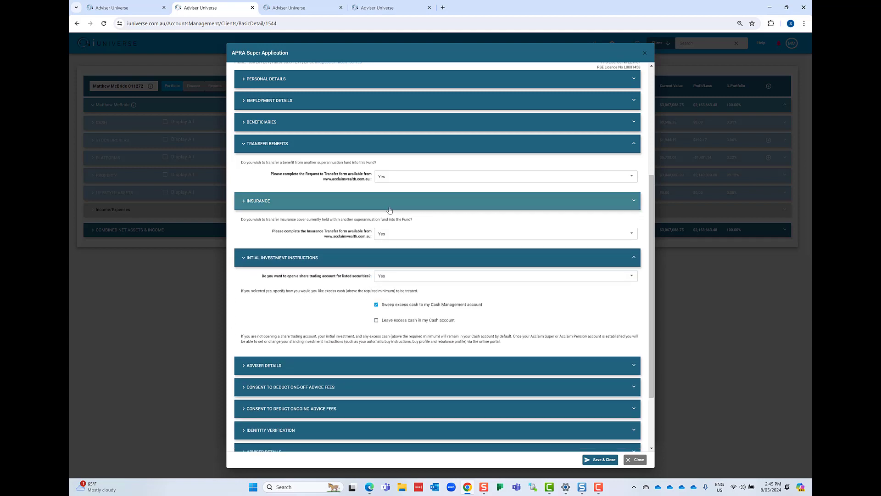
pyautogui.click(394, 146)
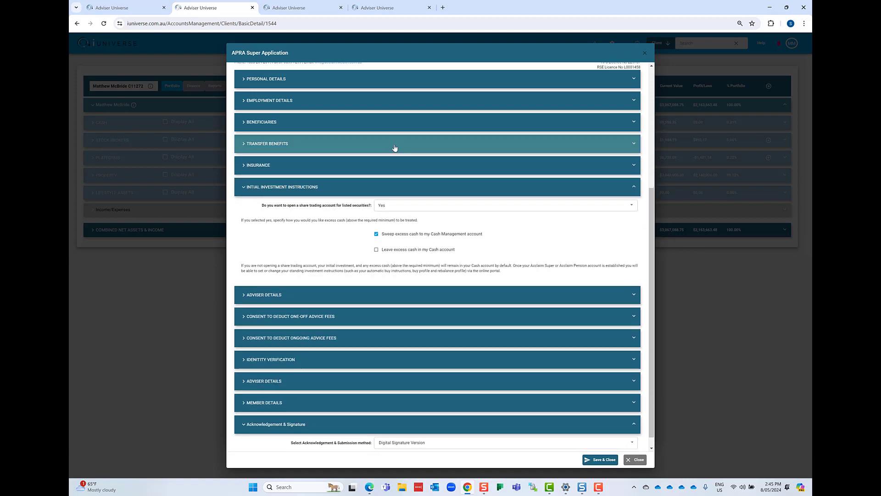
pyautogui.click(388, 189)
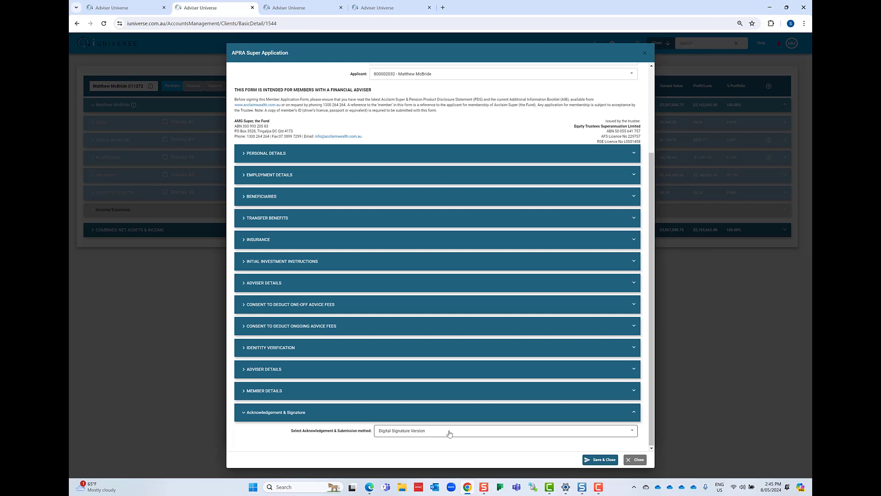
# - Set the acknowledgement and submission method to Wet Signature & Upload Version, and close the application and account setup list without saving
pyautogui.click(450, 434)
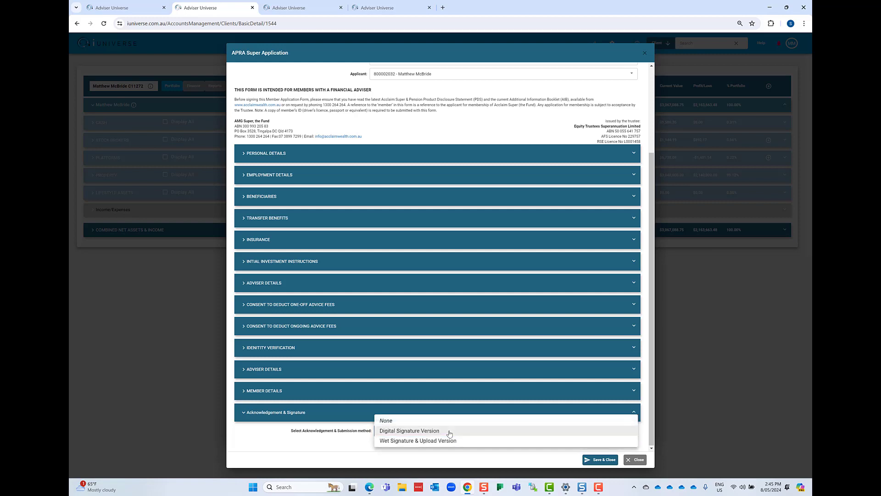
pyautogui.click(452, 443)
pyautogui.scroll(-2, 469, 358)
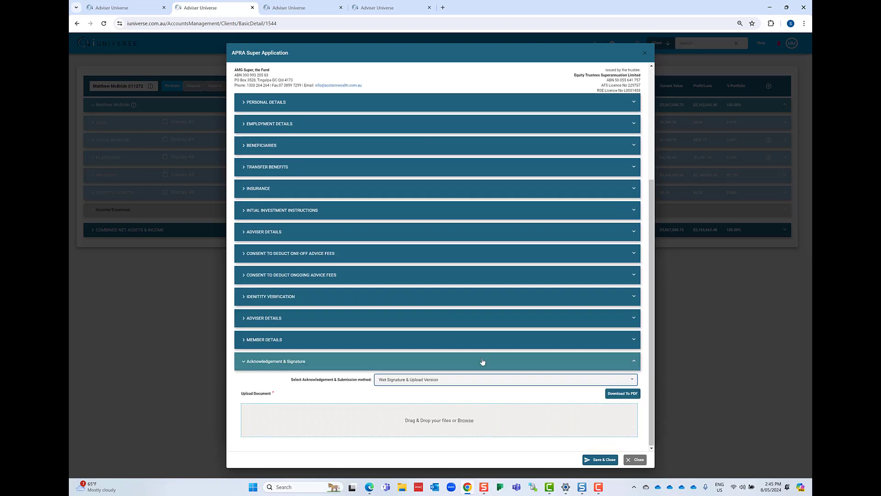
pyautogui.click(642, 461)
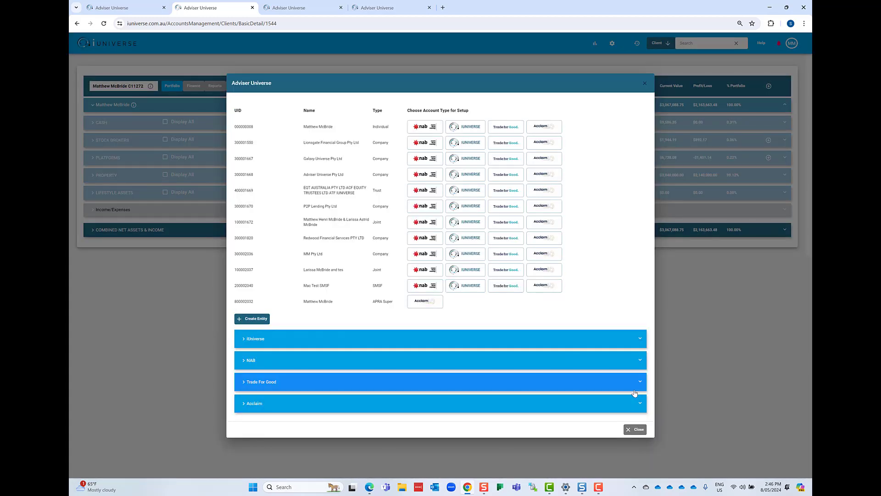
pyautogui.click(637, 429)
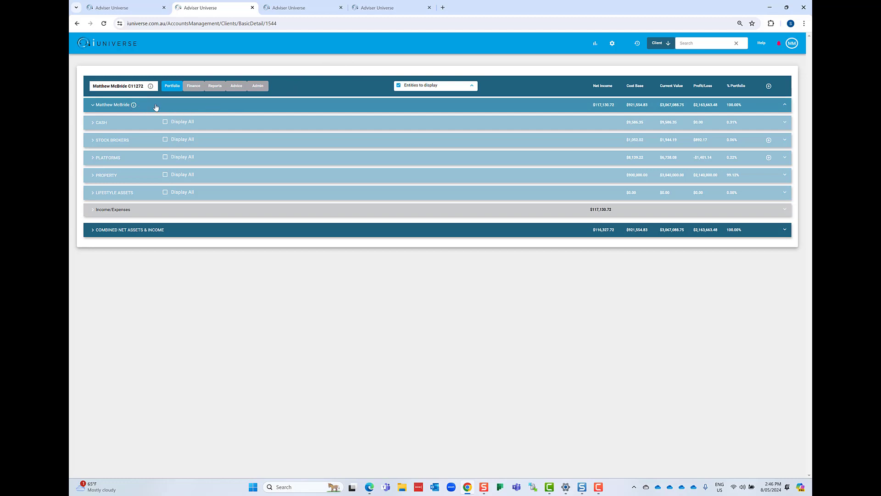
# - Expand the Cash, Stock Brokers and Platforms holdings in the client's portfolio to review them
pyautogui.click(232, 123)
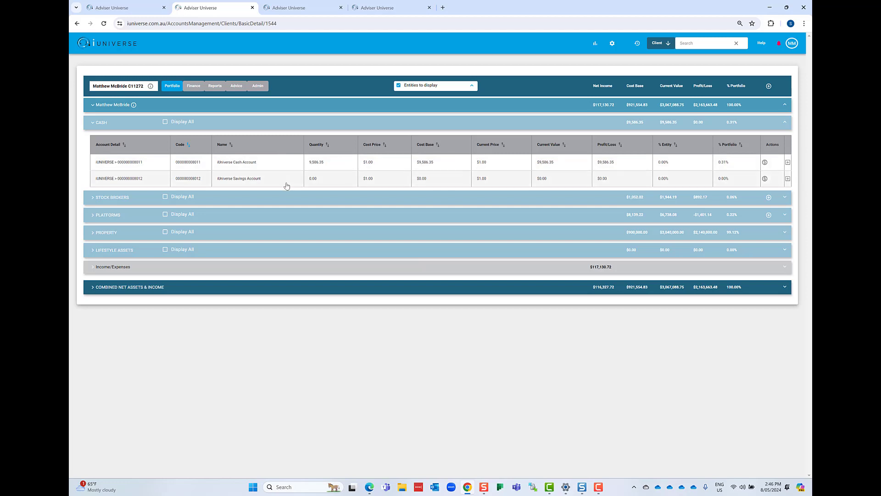
pyautogui.click(276, 200)
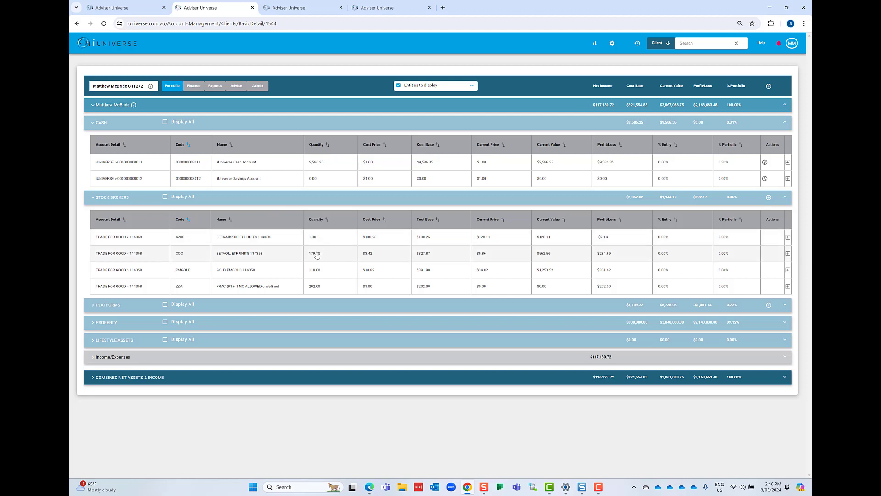
pyautogui.click(304, 313)
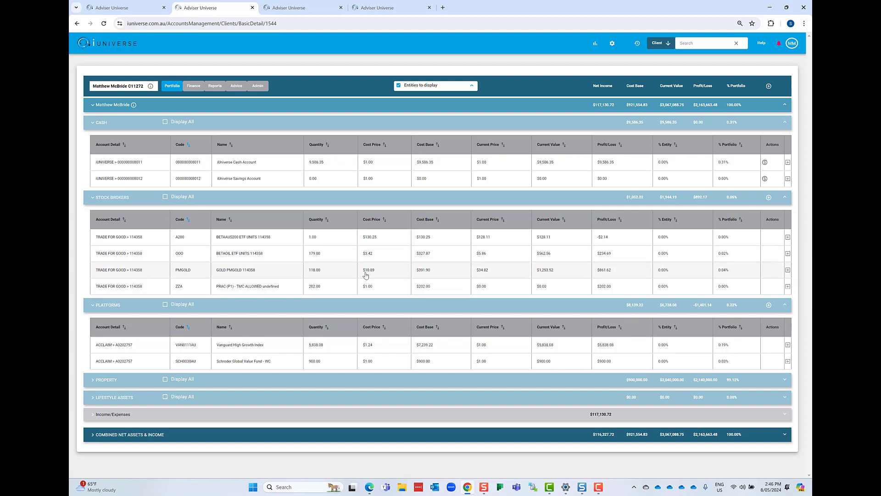
# - Review the transaction history and trade entry options of the BETAOIL ETF (OOO) holding, and collapse its details
pyautogui.click(787, 254)
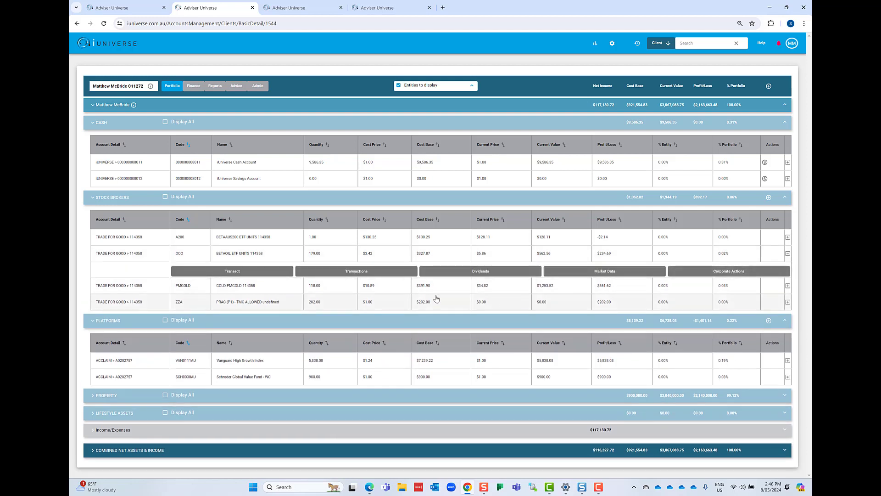
pyautogui.click(331, 270)
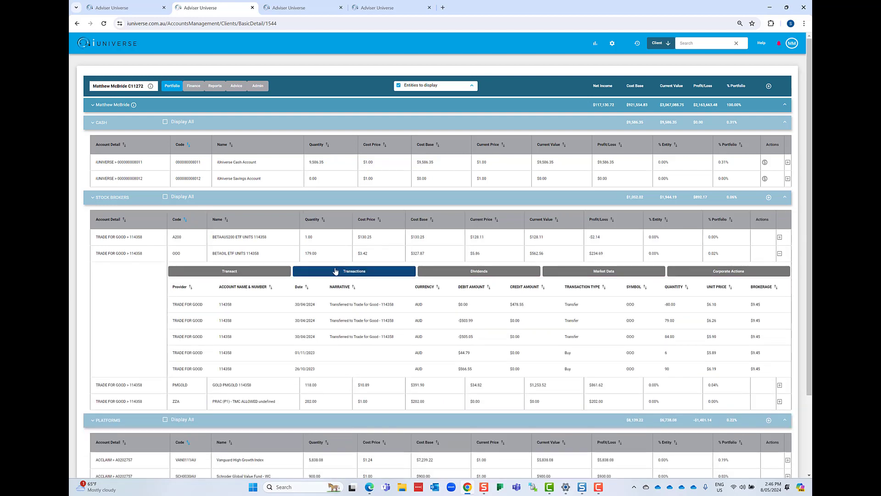
pyautogui.click(265, 275)
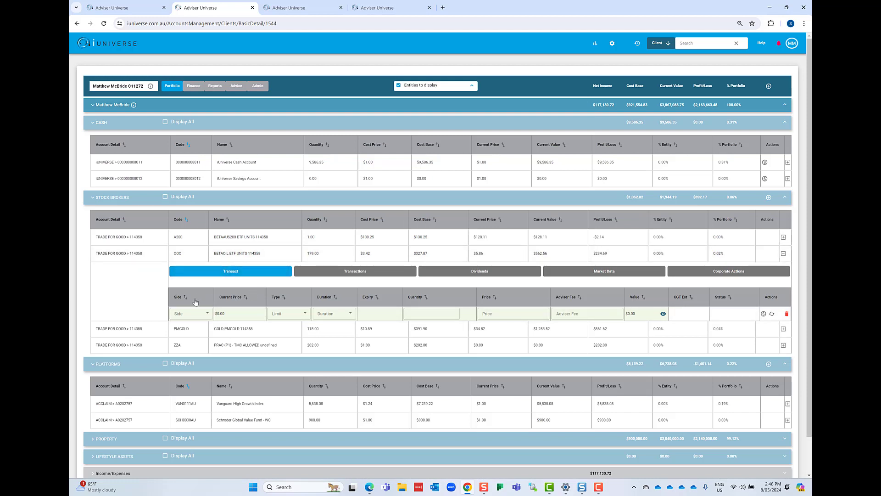
pyautogui.click(197, 313)
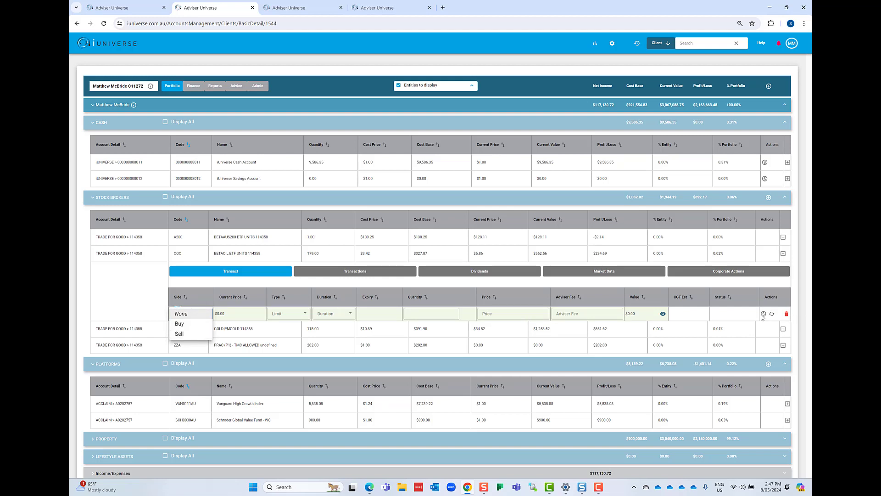
pyautogui.click(784, 255)
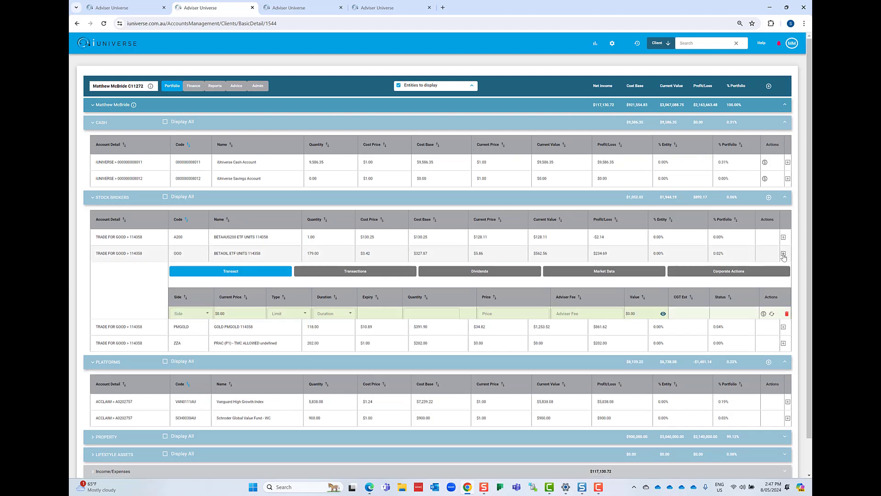
pyautogui.click(783, 255)
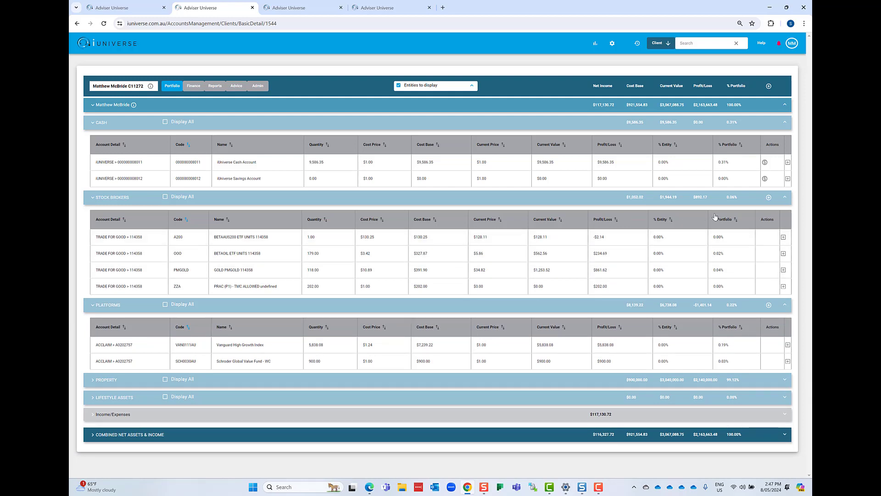
# - Start a Stock Brokers transaction with TRADE FOR GOOD as the operator and select the client's account number
pyautogui.click(769, 197)
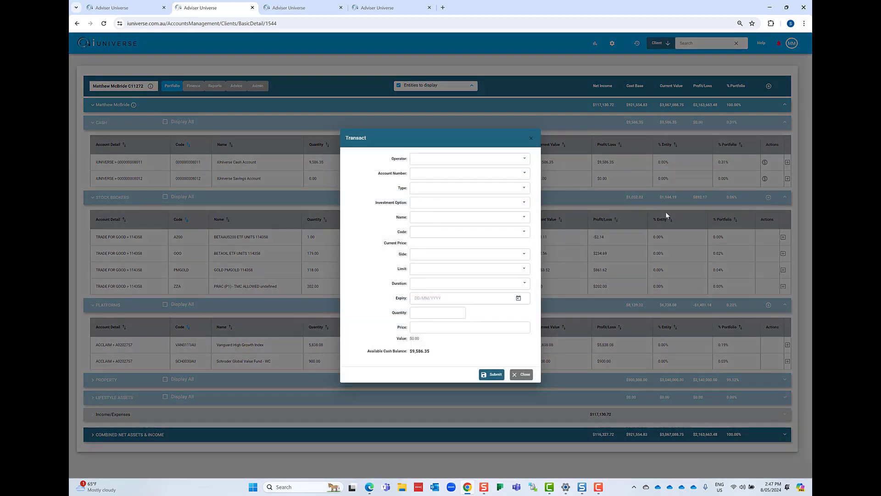
pyautogui.click(442, 159)
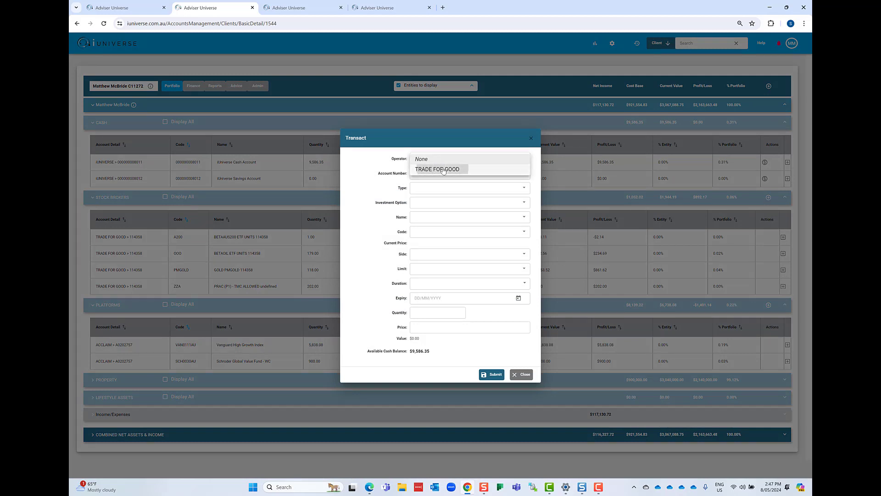
pyautogui.click(443, 170)
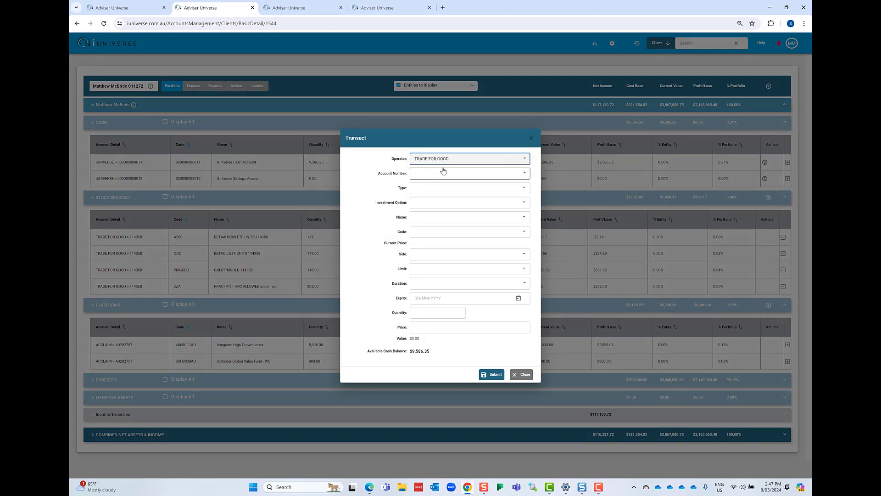
pyautogui.click(443, 172)
pyautogui.click(435, 194)
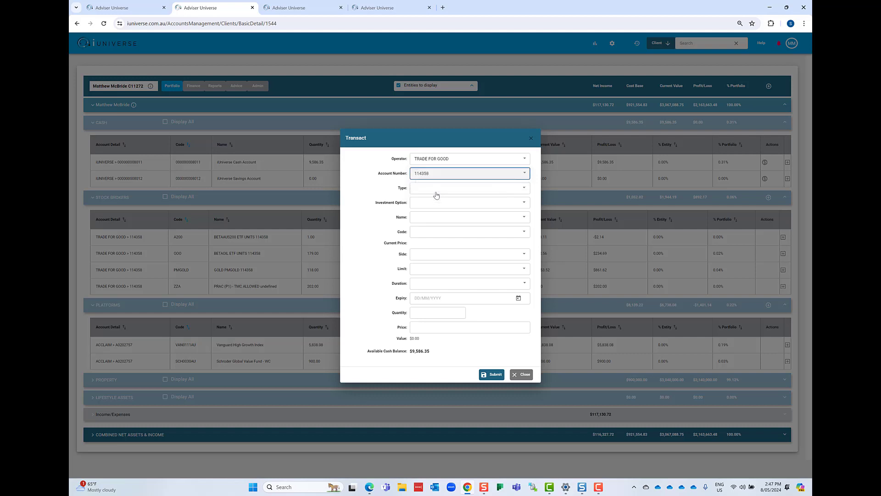
# - Set the type to ASX ETFs, the investment option to AAA BETACASH ETF UNITS and the side to Buy, and close the transaction without submitting
pyautogui.click(435, 189)
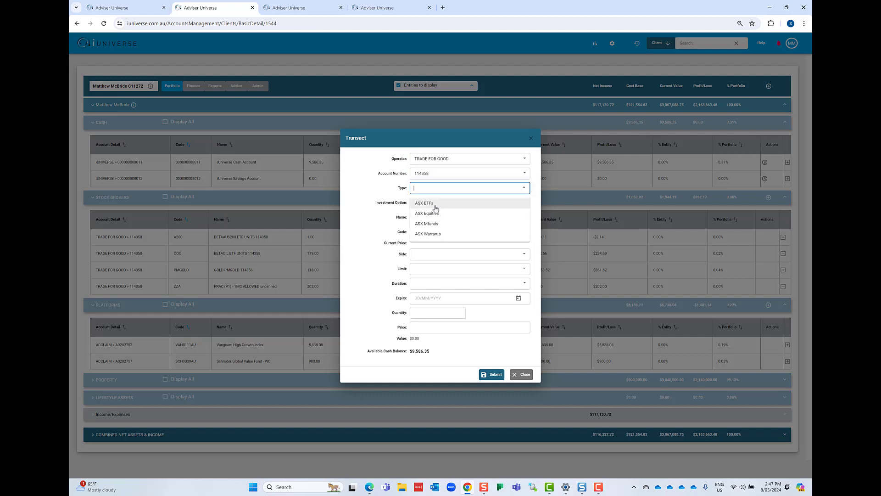
pyautogui.click(435, 204)
pyautogui.click(436, 205)
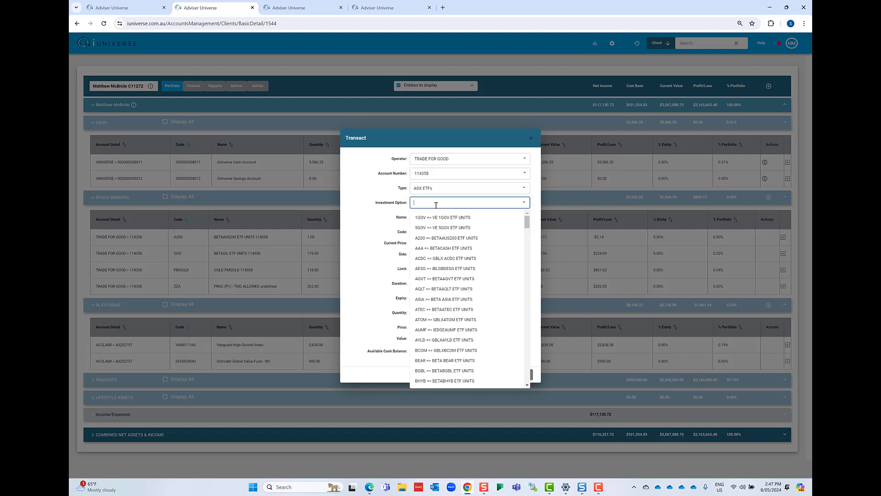
pyautogui.click(436, 252)
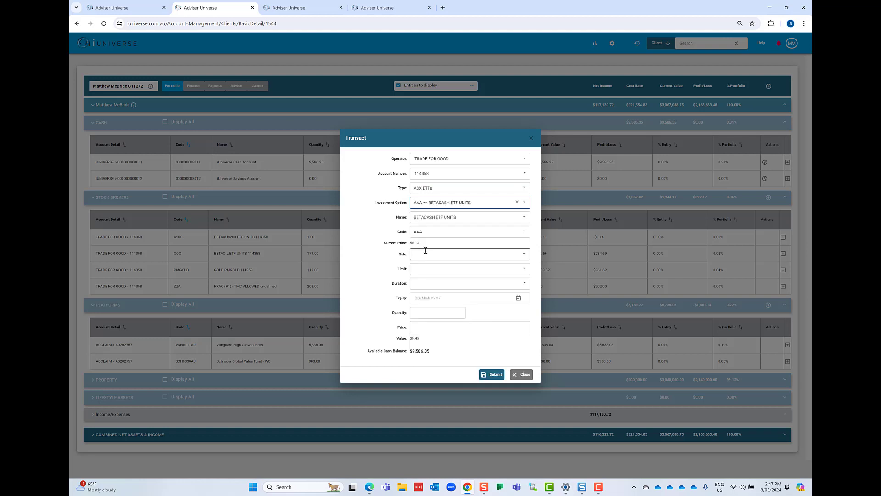
pyautogui.click(432, 254)
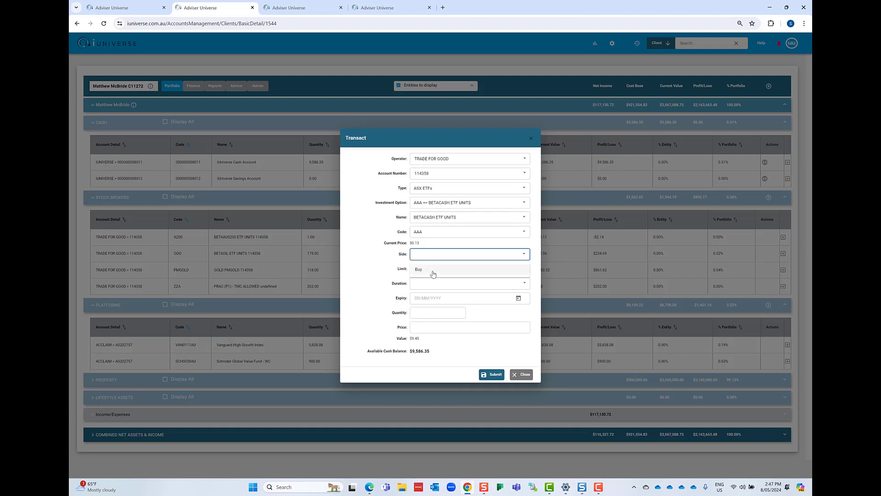
pyautogui.click(432, 273)
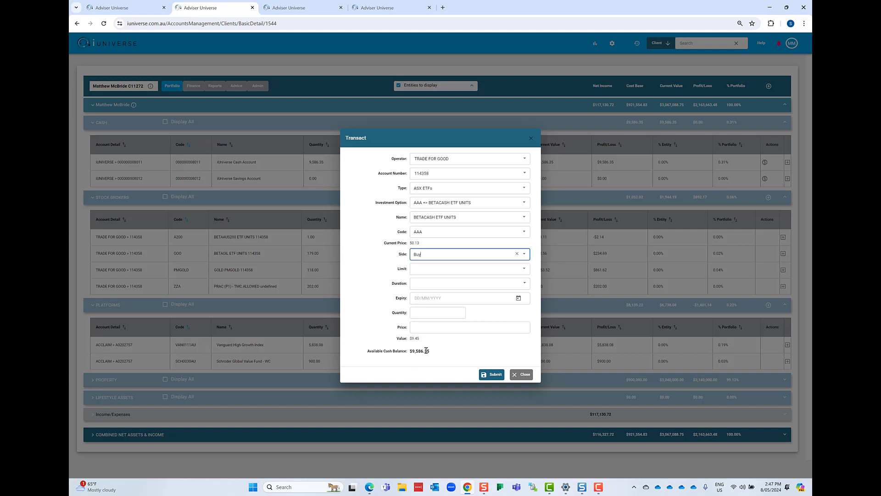
pyautogui.click(523, 375)
# - Collapse the Stock Brokers and Cash holdings, and start a Platforms transaction with operator ACCLAIM and the client's account number
pyautogui.click(428, 202)
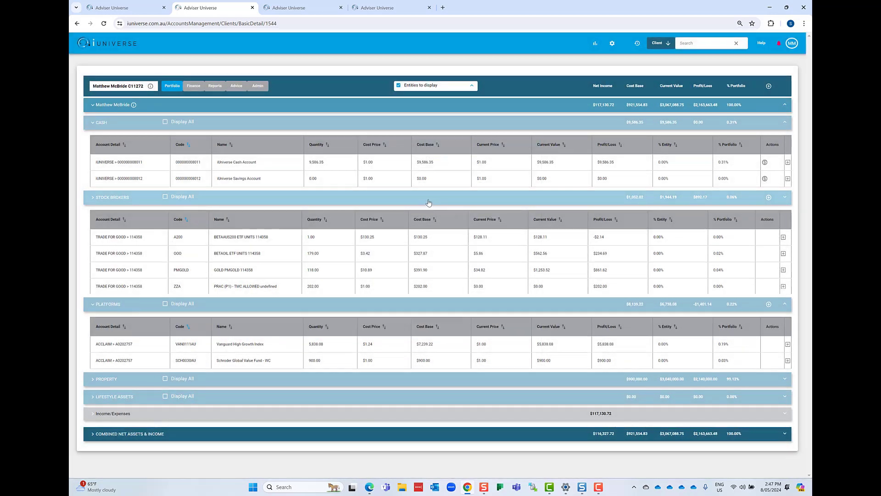
pyautogui.click(409, 123)
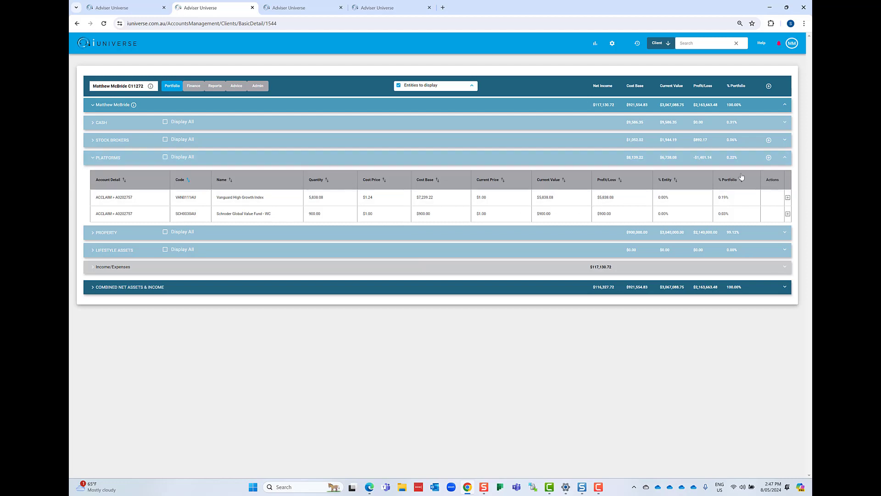
pyautogui.click(768, 158)
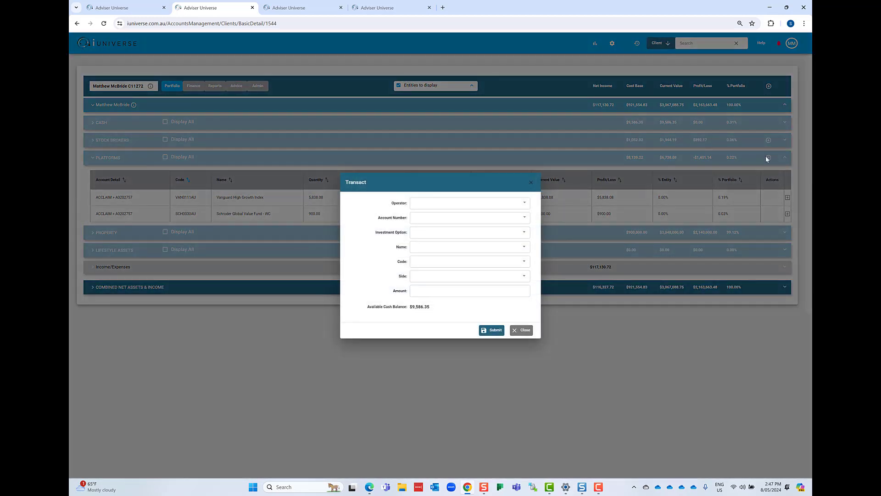
pyautogui.click(455, 204)
pyautogui.click(450, 215)
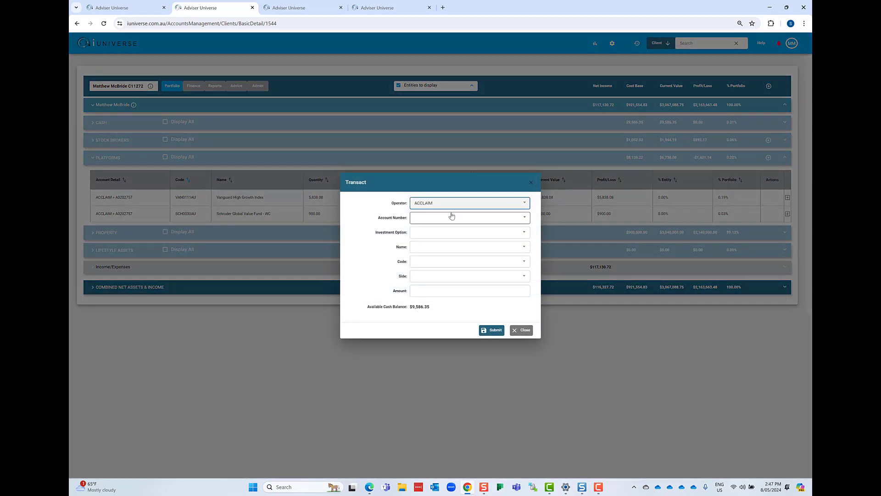
pyautogui.click(444, 221)
pyautogui.click(444, 229)
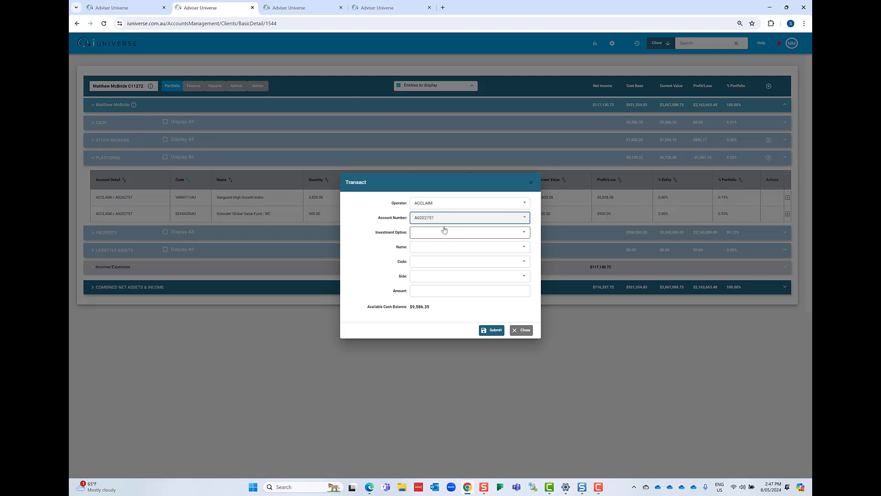
# - Choose the Schroder Global Value Fund (SCH0030AU) with side Buy and amount $3,000.00, and close the transaction form
pyautogui.click(439, 230)
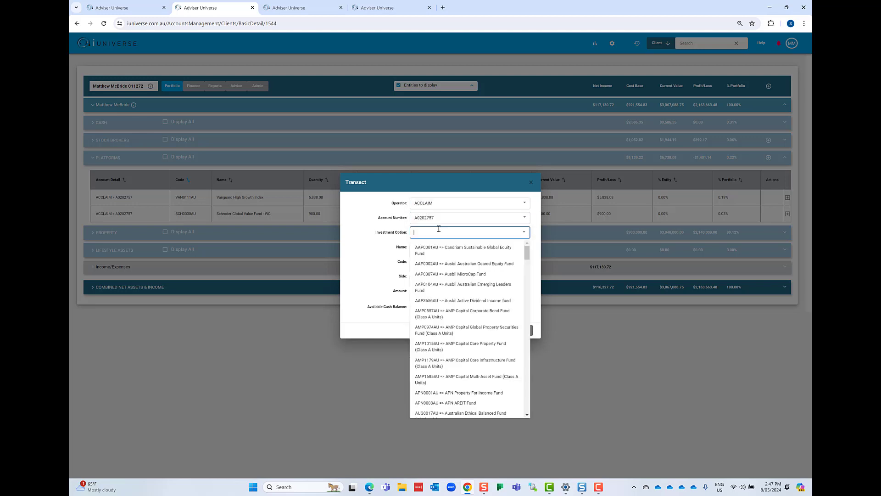
pyautogui.scroll(-1, 453, 281)
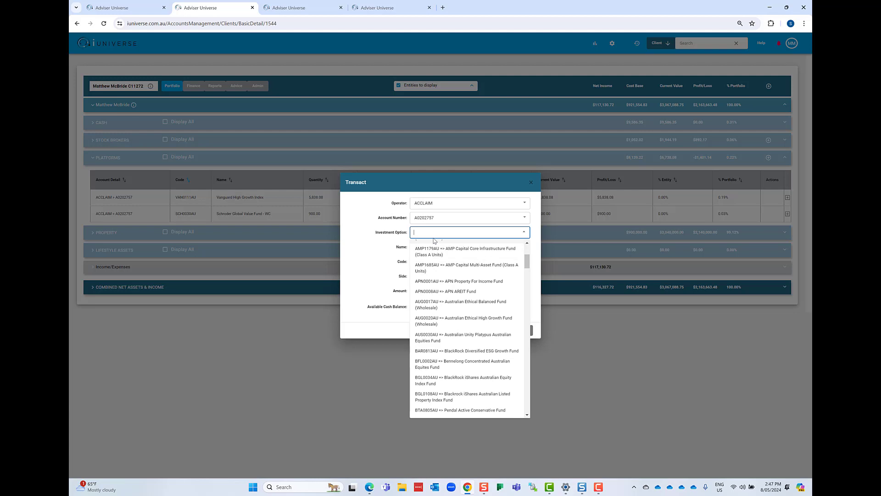
pyautogui.write('sc')
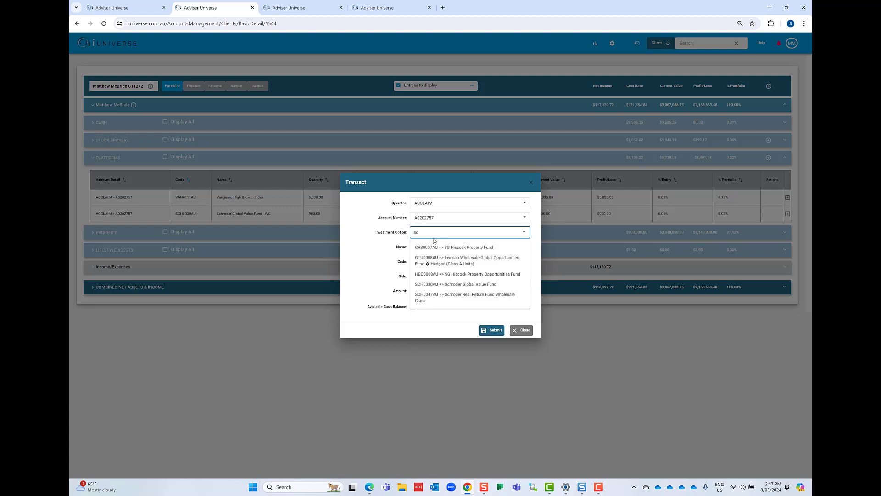
pyautogui.click(438, 284)
pyautogui.click(434, 275)
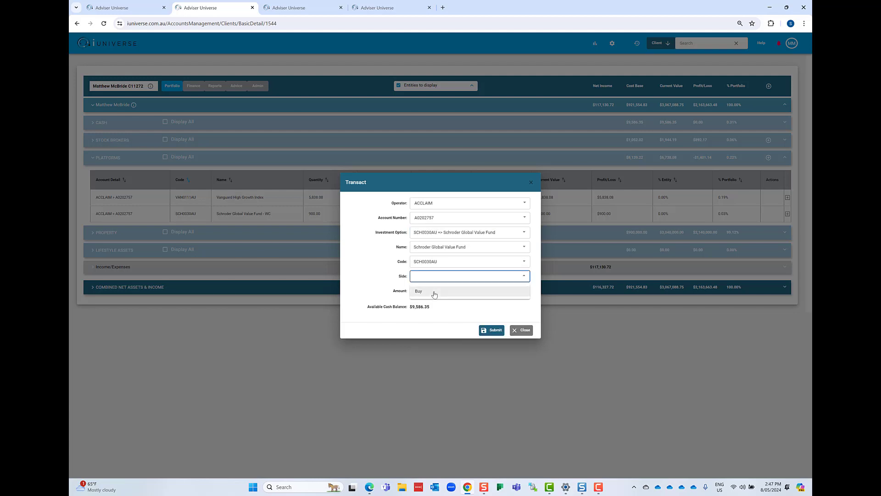
pyautogui.click(433, 293)
pyautogui.click(432, 292)
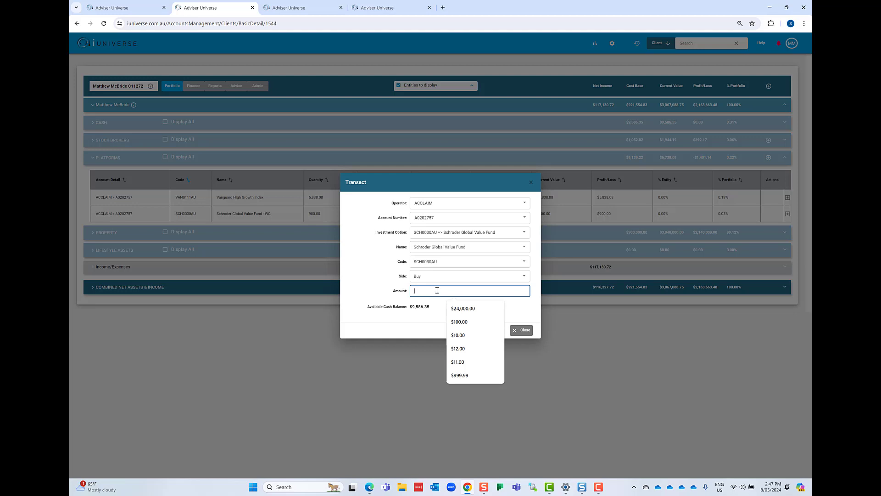
pyautogui.write('300')
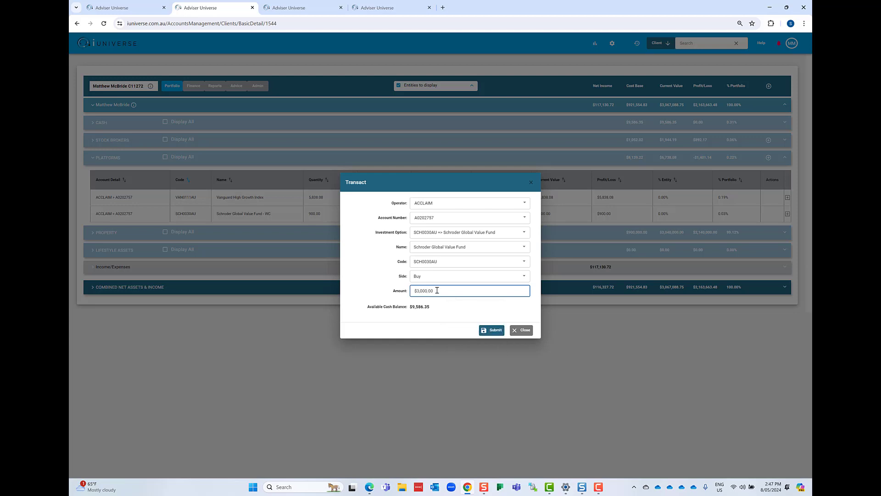
pyautogui.click(492, 330)
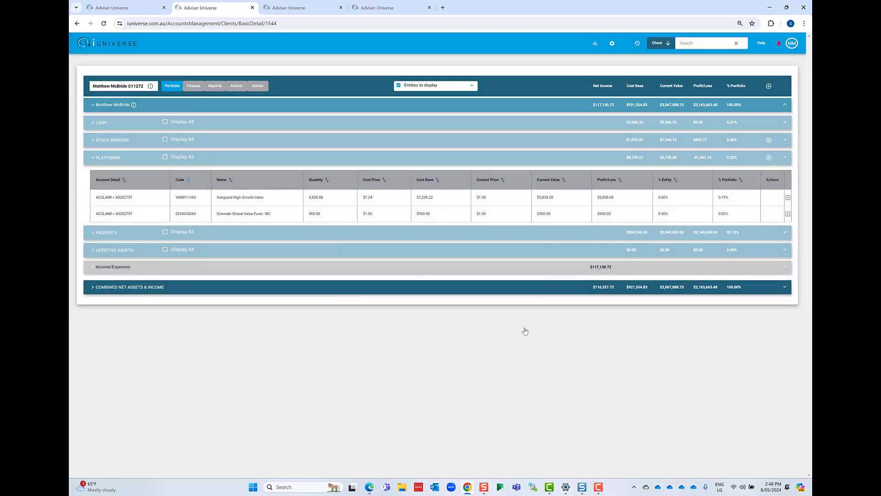
# - Collapse the client's portfolio and add the joint couple entity, Lionsgate Financial Group Pty Ltd and Mac Test SMSF to the entities to display
pyautogui.click(325, 167)
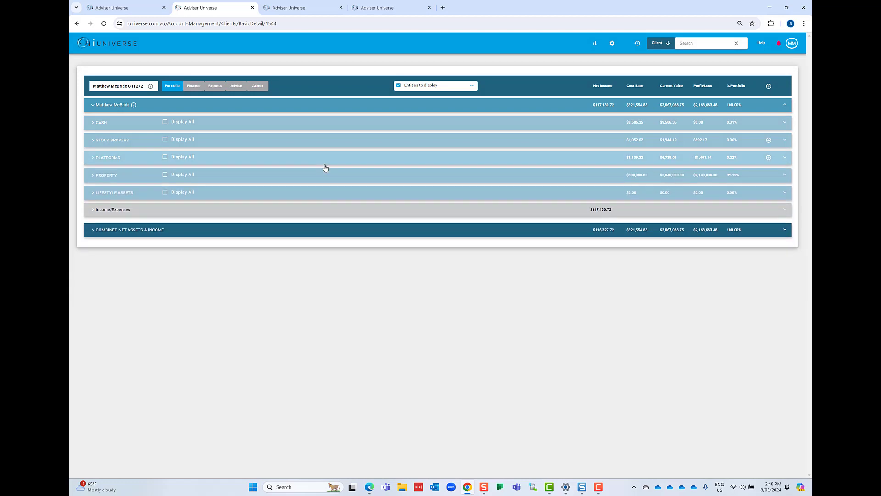
pyautogui.click(284, 109)
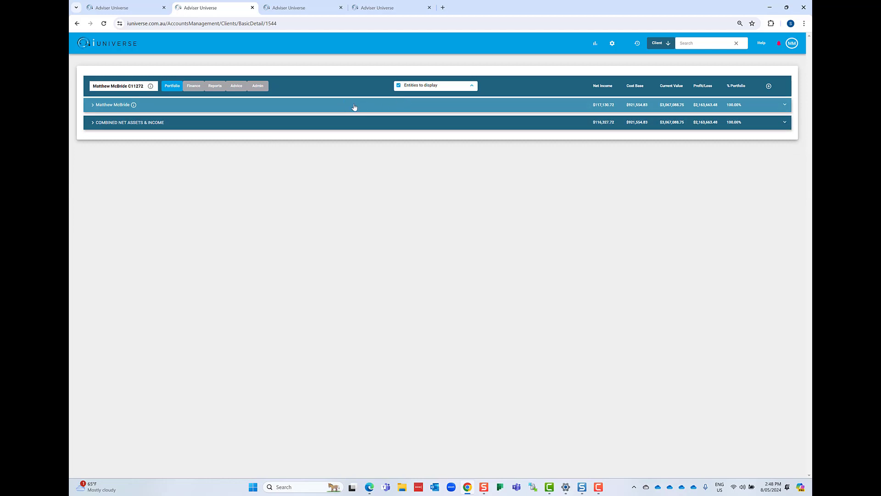
pyautogui.click(438, 86)
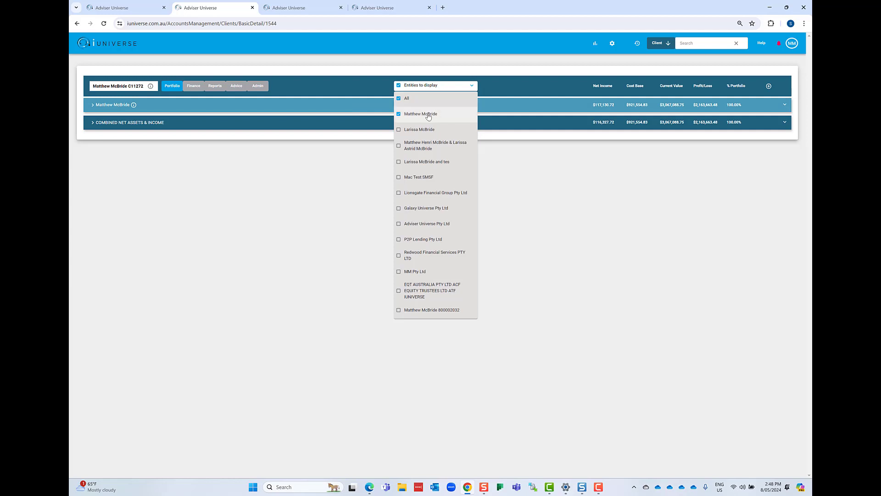
pyautogui.click(426, 148)
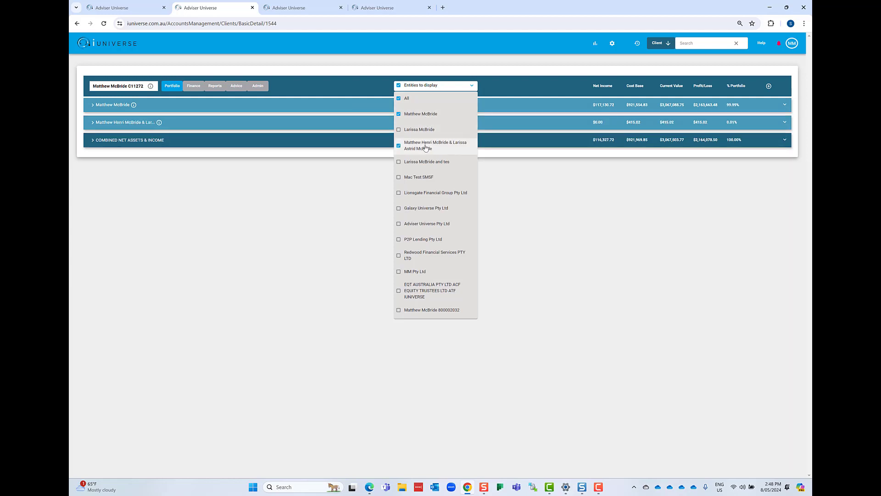
pyautogui.click(426, 195)
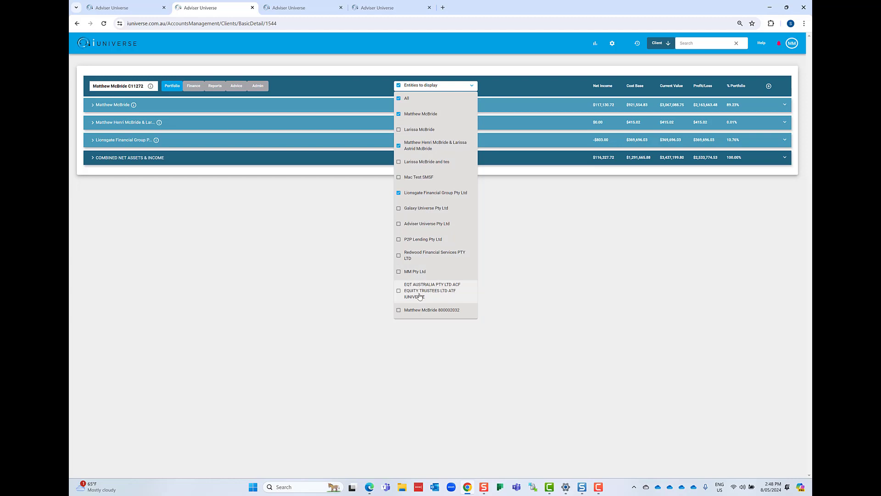
pyautogui.click(418, 178)
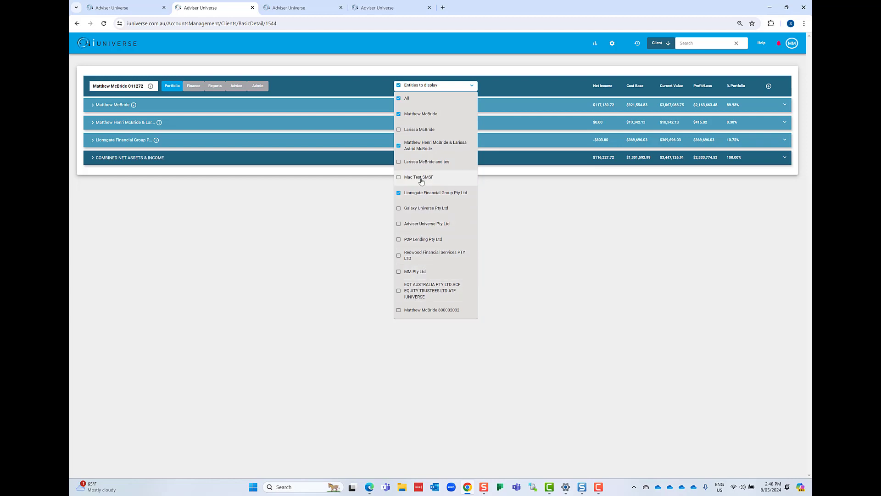
pyautogui.click(228, 169)
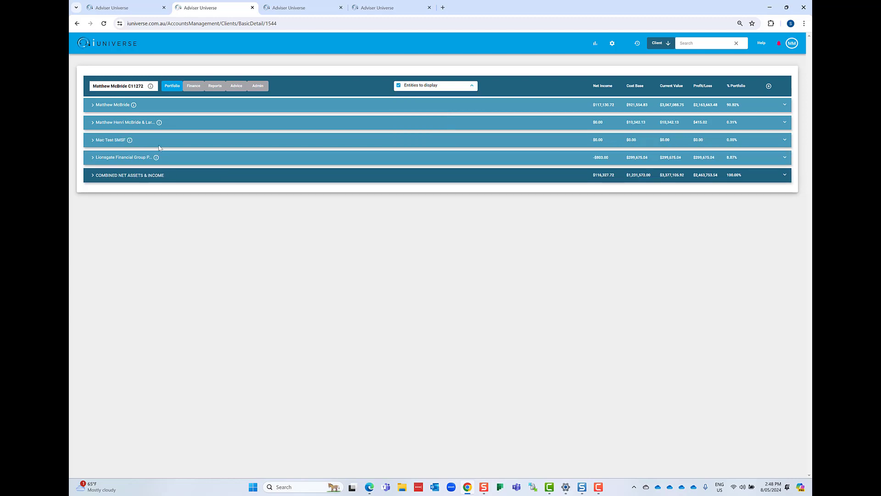
# - Review the asset categories of the client and the joint entity and the client's Income/Expenses breakdown, and collapse them
pyautogui.click(181, 107)
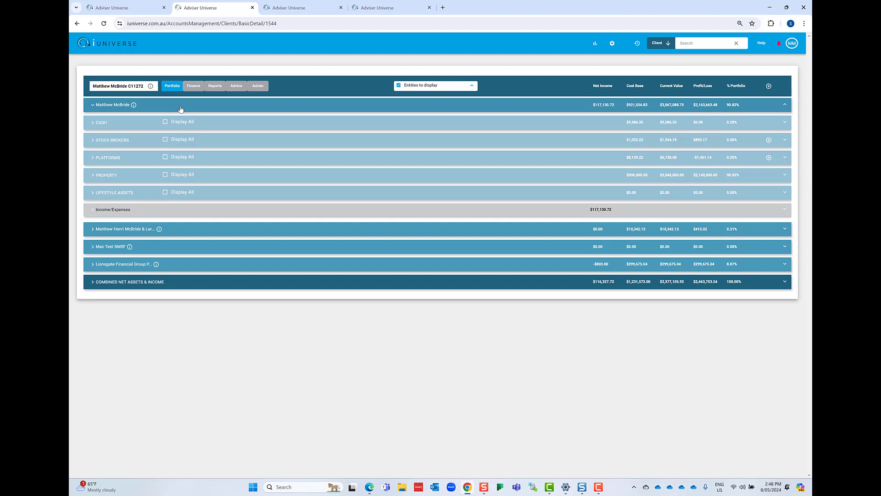
pyautogui.click(203, 229)
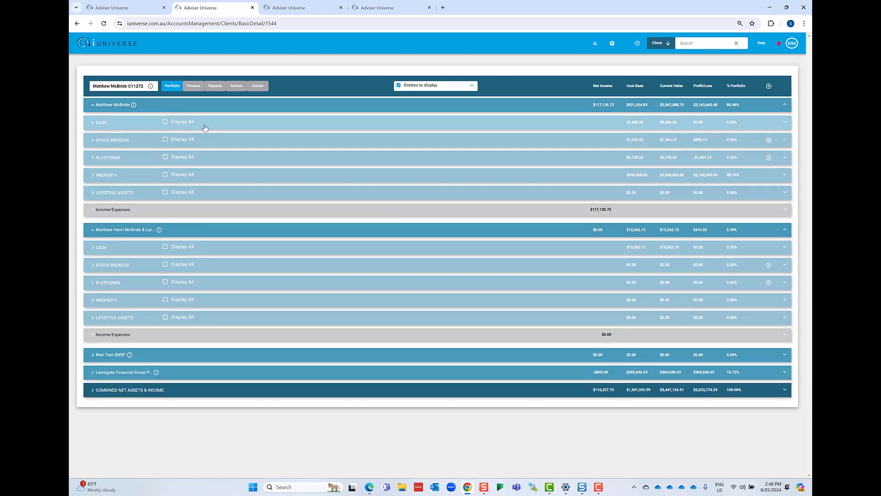
pyautogui.click(203, 230)
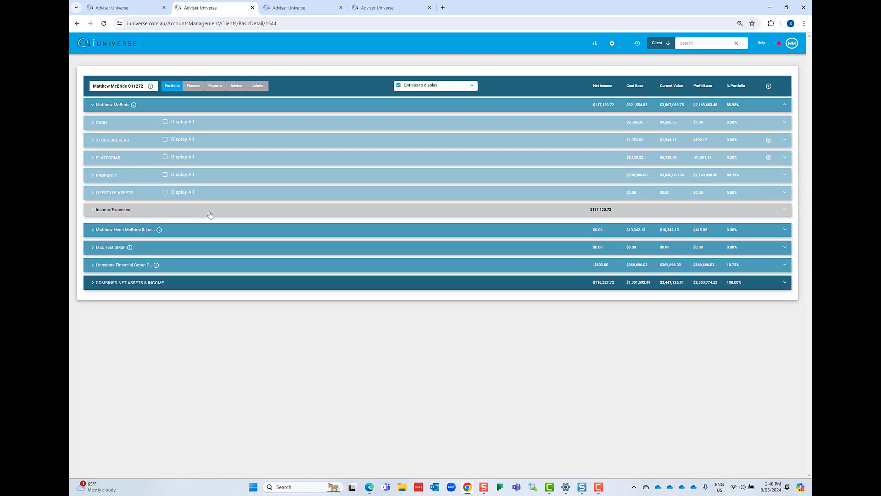
pyautogui.click(209, 215)
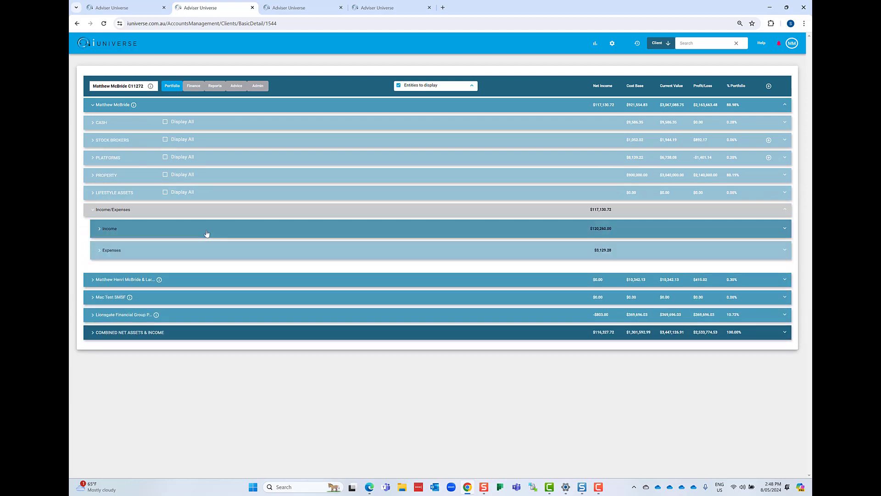
pyautogui.click(212, 212)
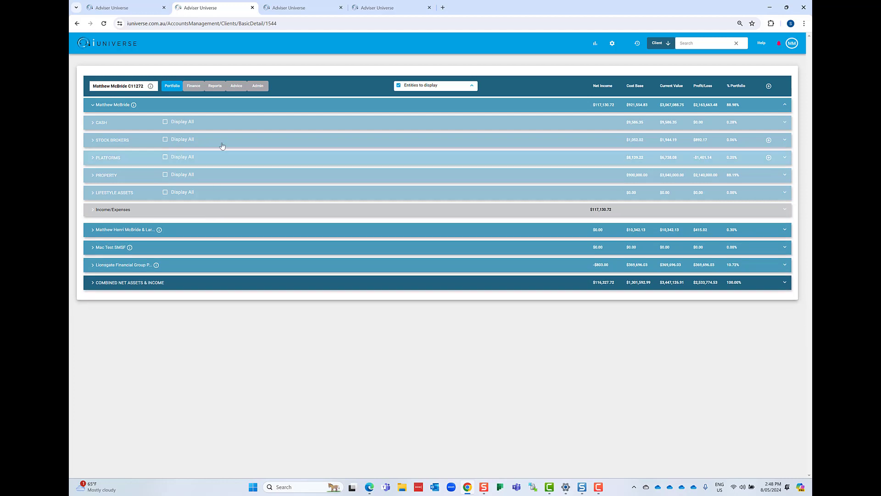
pyautogui.click(221, 106)
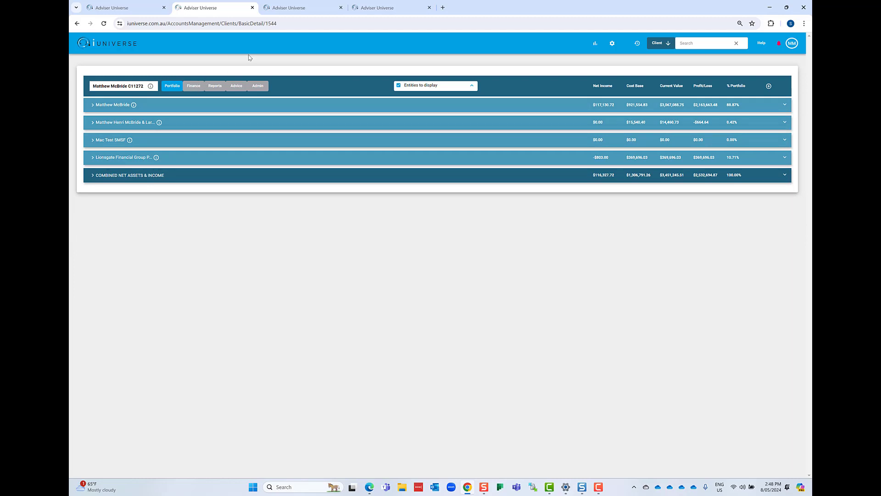
# - Switch to the client holding the Ocean Breeze Super Fund and open the fund's 2023 accounting year under Finance
pyautogui.click(404, 8)
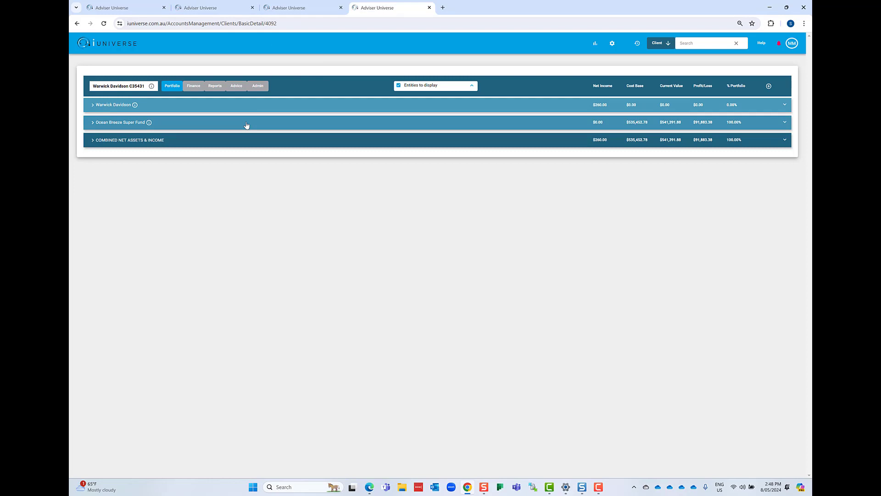
pyautogui.click(194, 87)
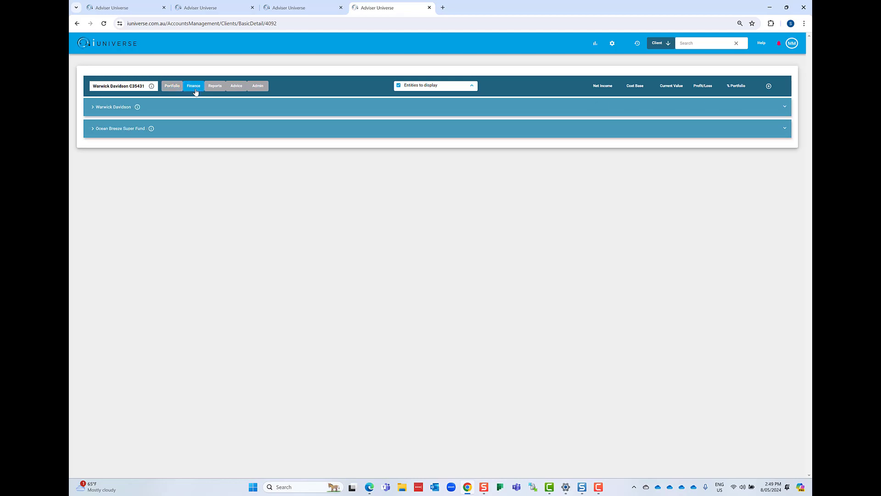
pyautogui.click(185, 131)
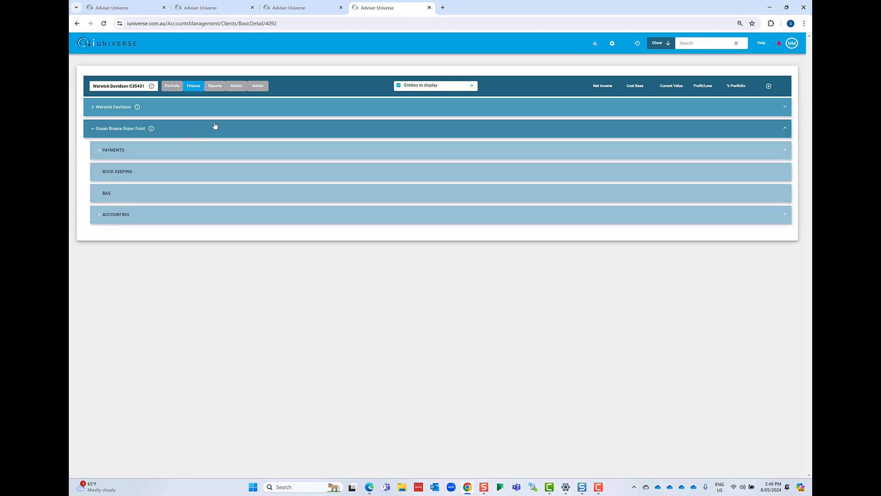
pyautogui.click(192, 216)
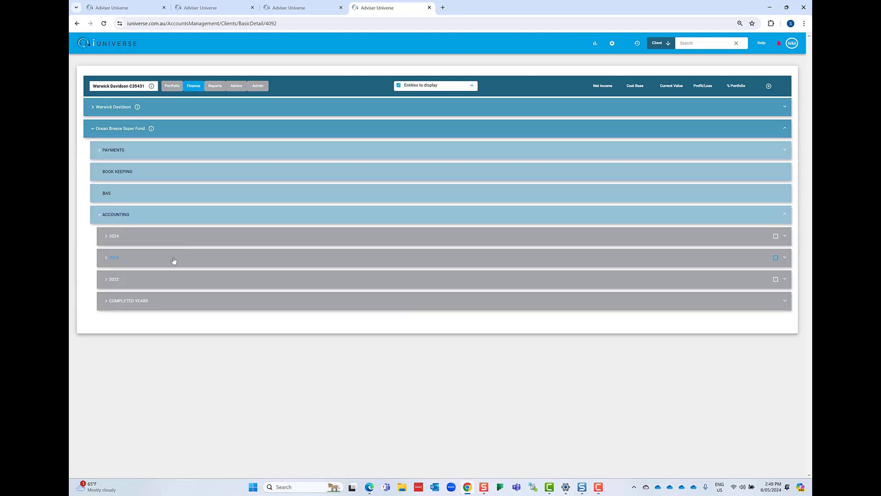
pyautogui.click(174, 261)
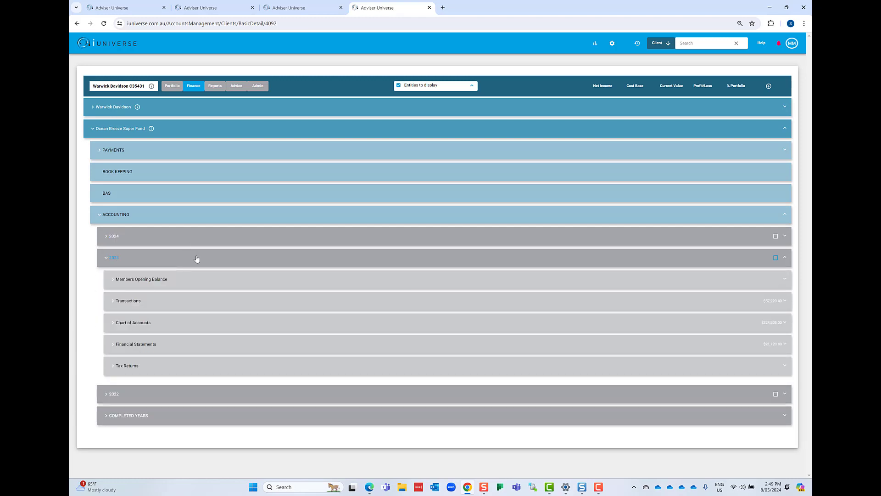
# - Review the 2023 Members Opening Balance for the member and the Transaction Mapping list, and collapse both sections
pyautogui.click(199, 281)
pyautogui.click(201, 301)
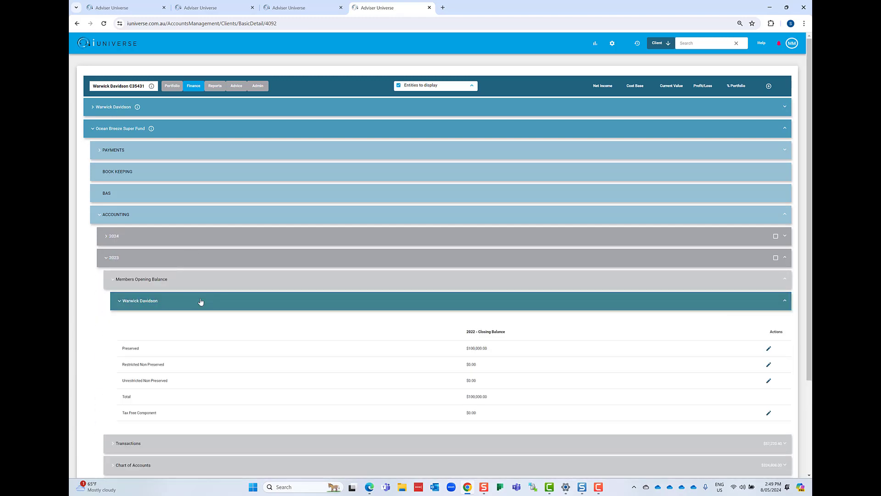
pyautogui.click(201, 301)
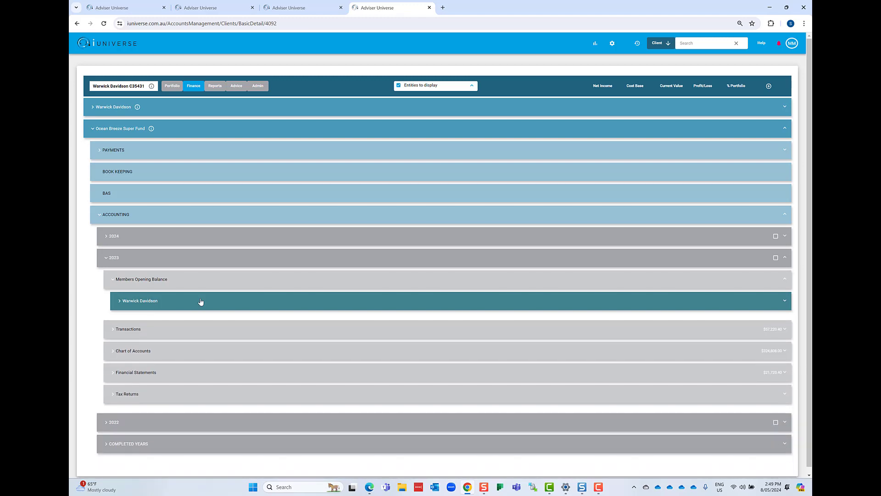
pyautogui.click(198, 330)
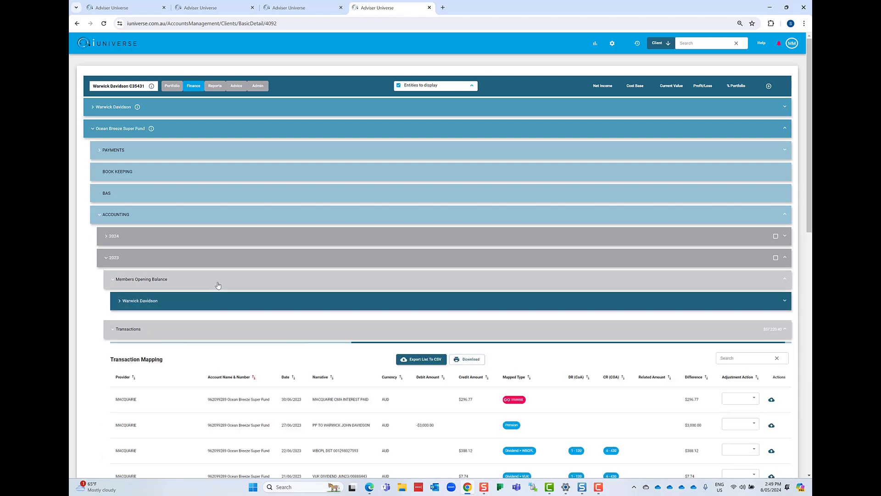
pyautogui.click(217, 281)
pyautogui.scroll(-2, 228, 315)
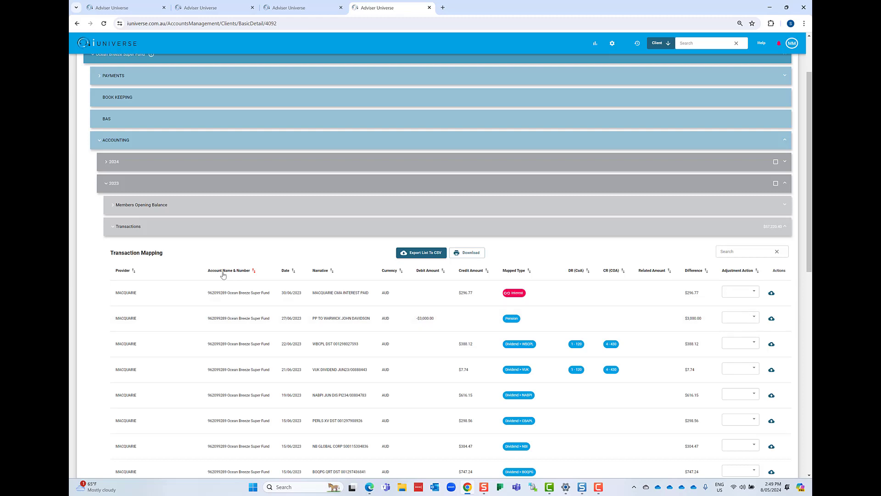
pyautogui.click(213, 234)
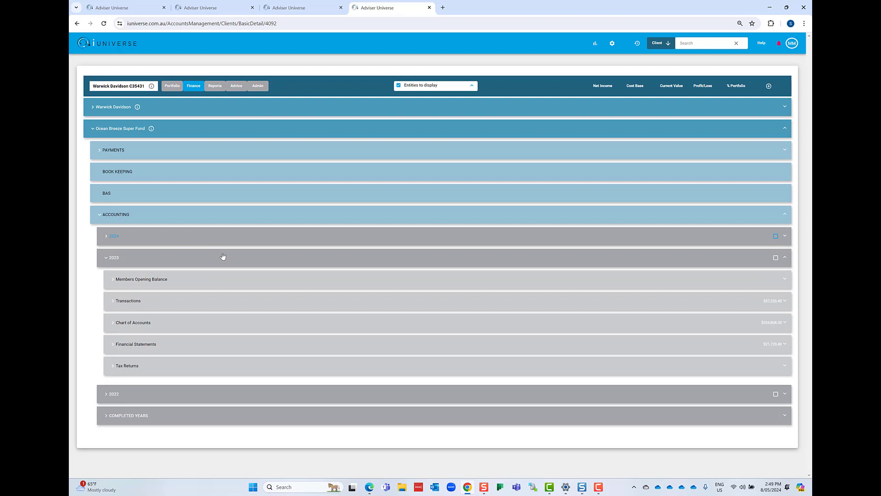
# - View the 2023 Chart of Accounts and the detailed Financial Position statement under Financial Statements, and collapse them
pyautogui.click(216, 327)
pyautogui.click(214, 326)
pyautogui.click(213, 340)
pyautogui.scroll(-3, 233, 331)
pyautogui.click(244, 255)
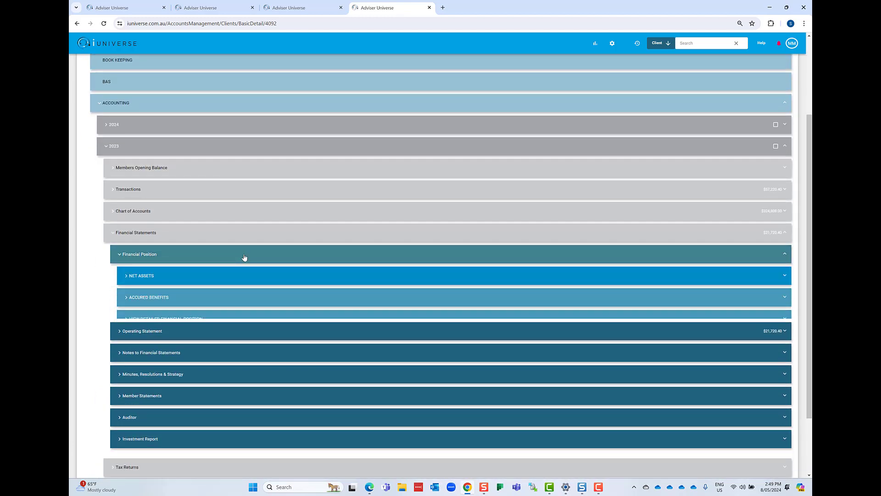
pyautogui.click(229, 326)
pyautogui.scroll(-2, 273, 319)
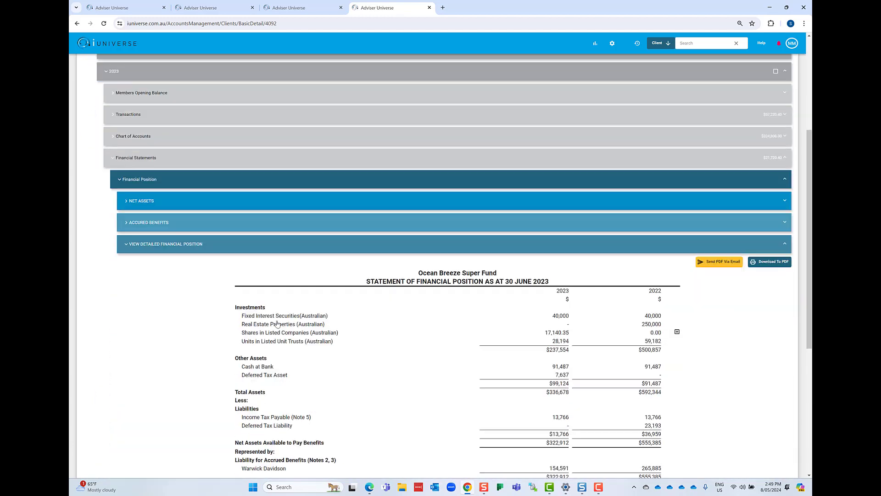
pyautogui.click(220, 217)
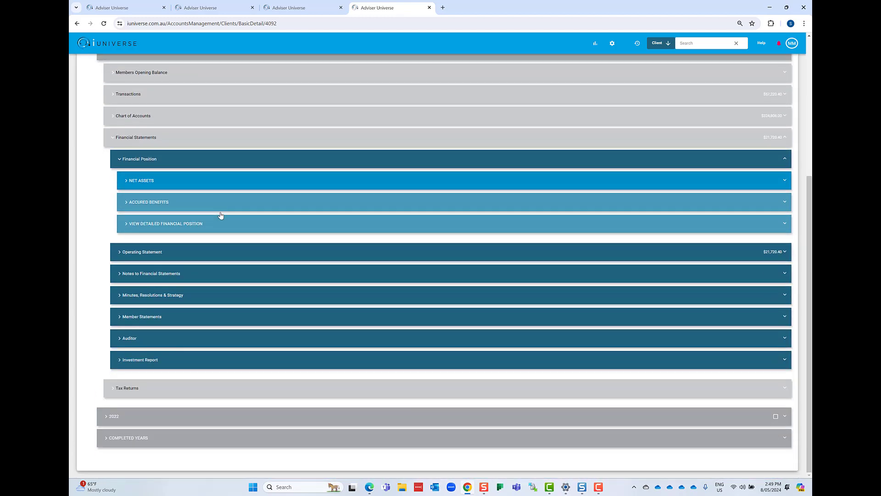
pyautogui.click(211, 161)
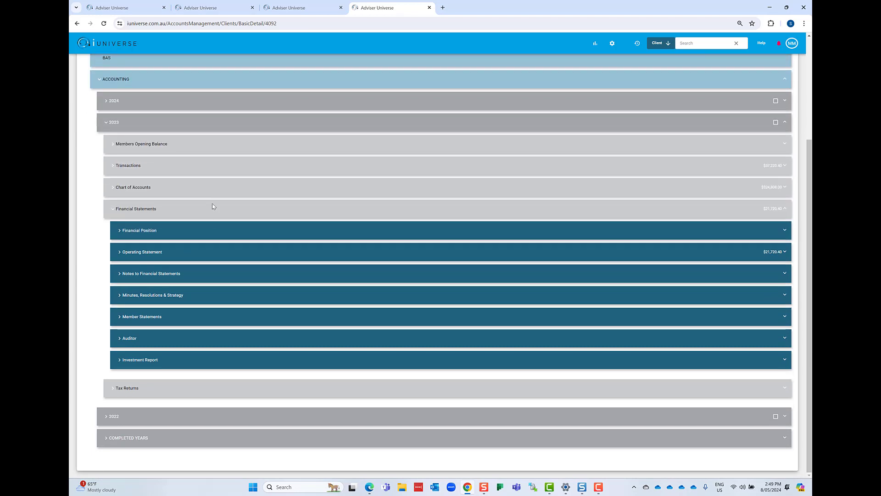
# - View the fund's detailed Operating Statement for 2023 and collapse it
pyautogui.click(212, 252)
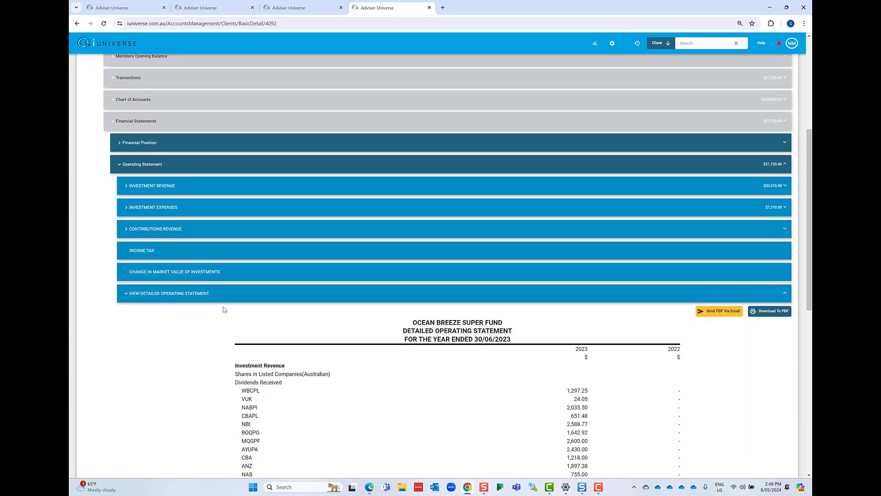
pyautogui.click(223, 296)
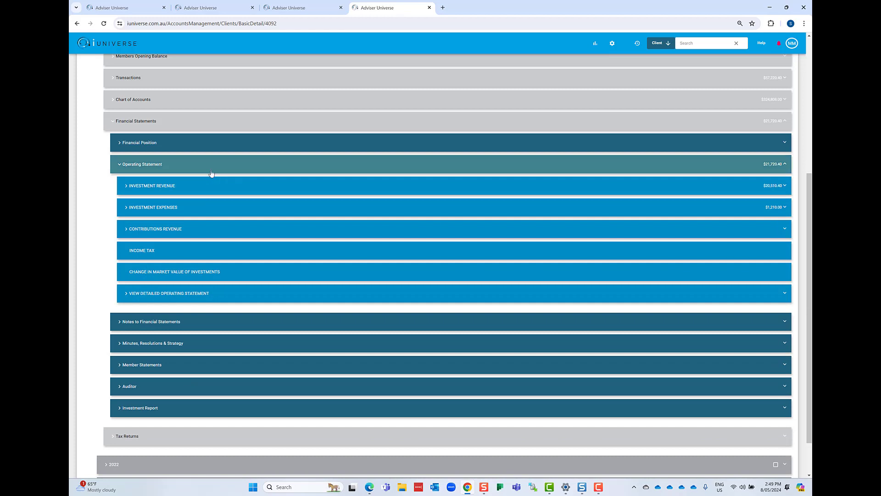
pyautogui.click(212, 169)
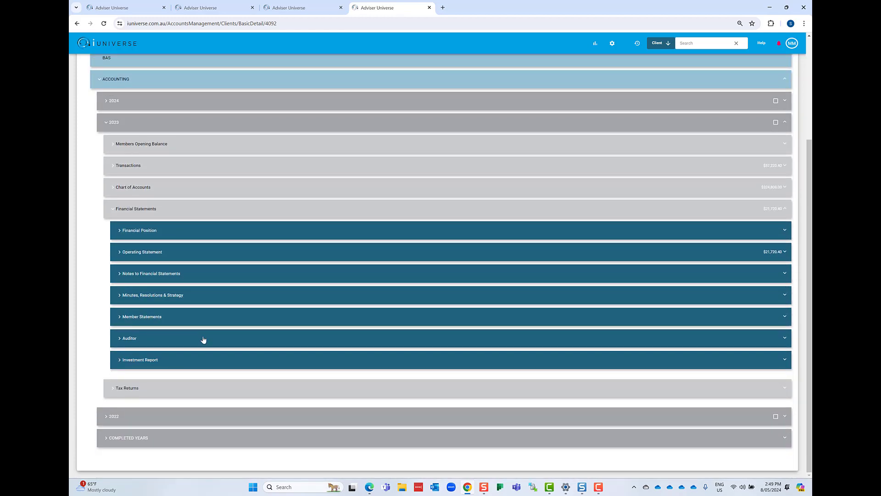
# - Check the Investment Report's financial-year investment return section and collapse the report
pyautogui.click(197, 361)
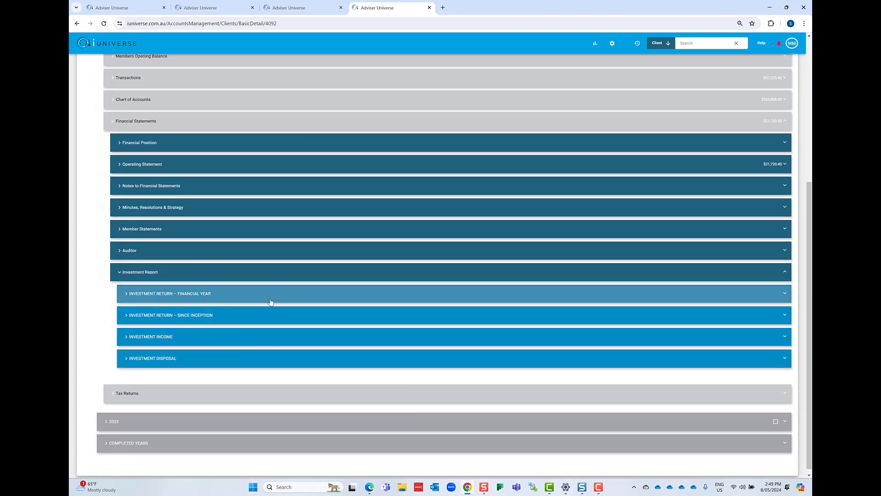
pyautogui.click(270, 300)
pyautogui.click(269, 298)
pyautogui.click(255, 277)
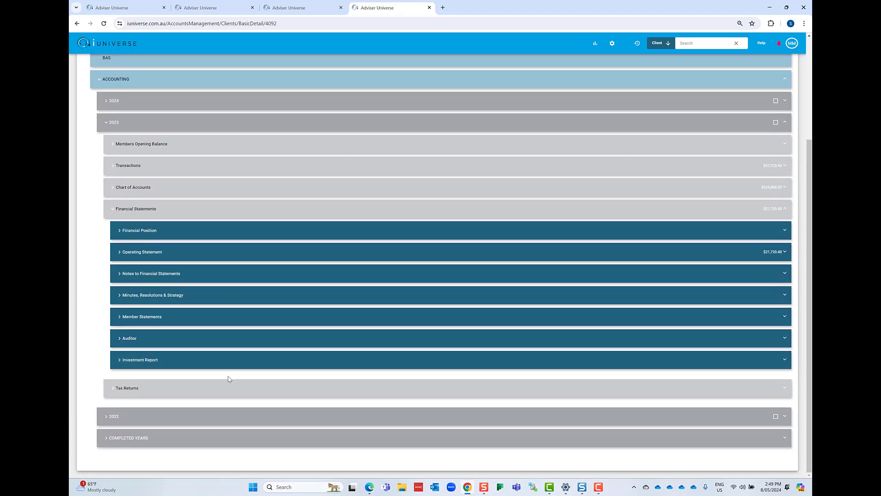
# - Review the 2023 Tax Returns sections A to K, and collapse the Ocean Breeze Super Fund's accounting
pyautogui.click(219, 389)
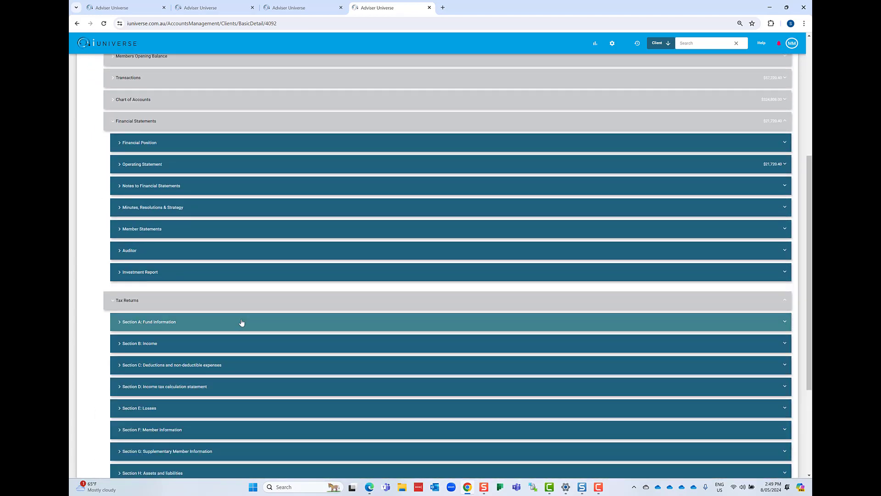
pyautogui.click(241, 125)
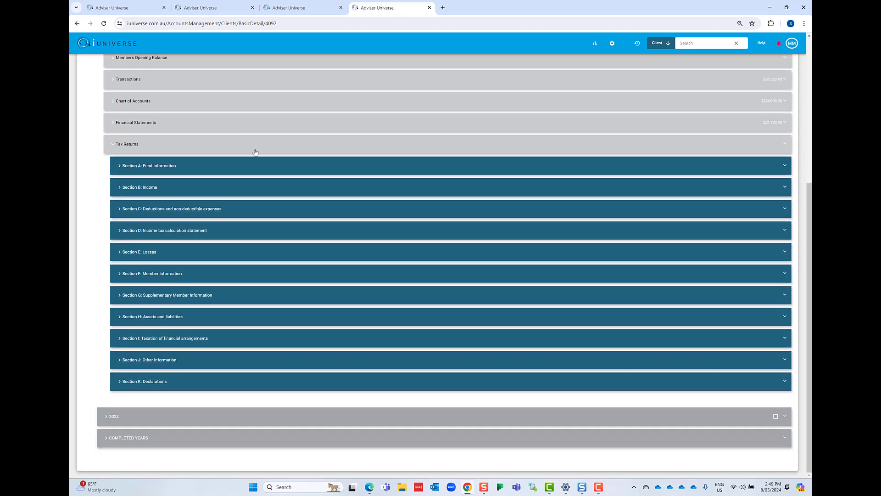
pyautogui.click(251, 145)
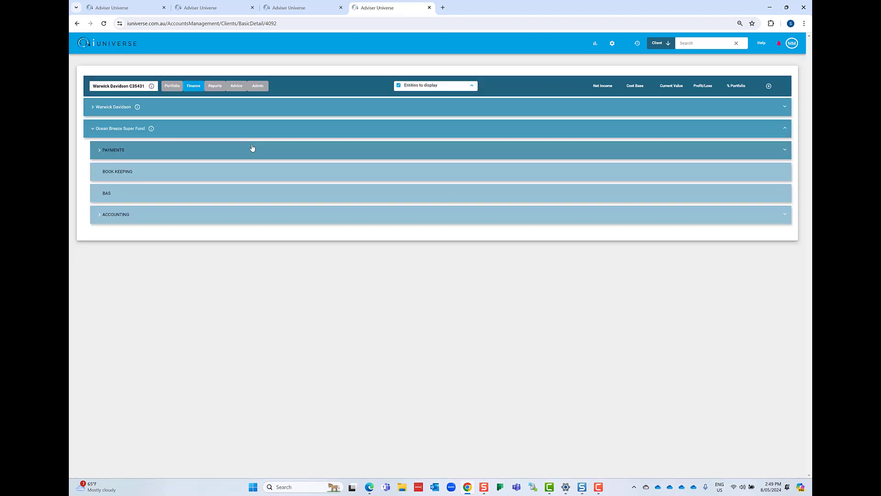
pyautogui.click(243, 129)
# - Switch to the other client's Advice page, collapse Revenue & FDS, and review the items of the Advice section
pyautogui.click(297, 10)
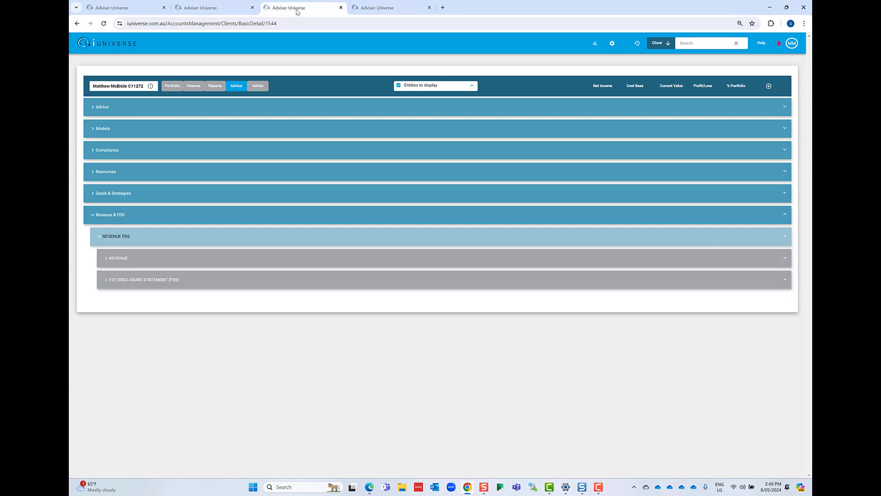
pyautogui.click(219, 213)
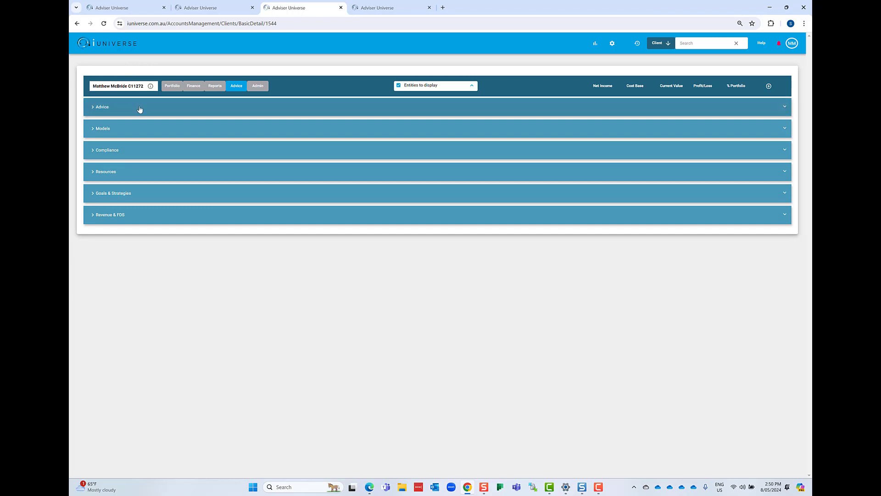
pyautogui.click(185, 107)
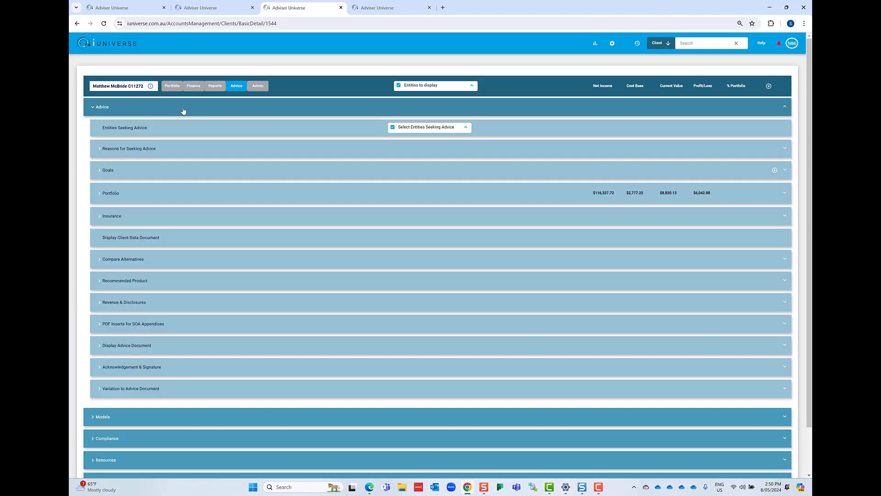
pyautogui.click(183, 111)
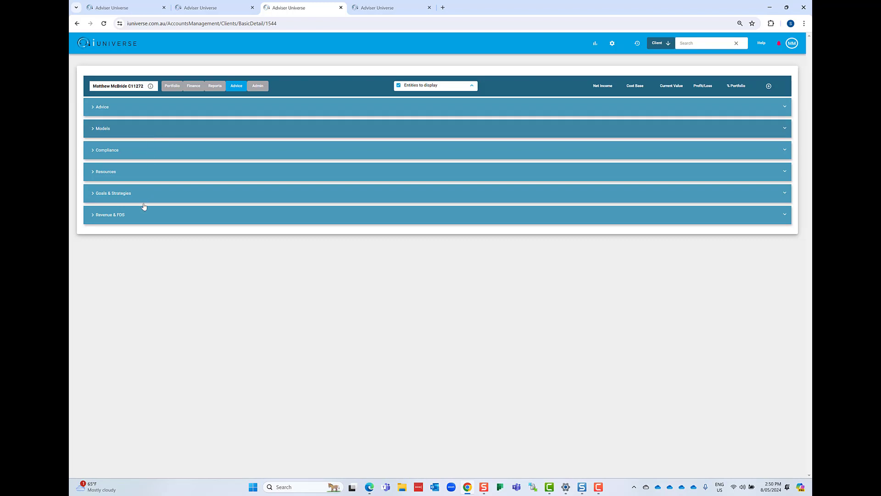
# - Open Compliance and review the Safe Harbour and Code of Ethics checklists, collapsing each one
pyautogui.click(132, 154)
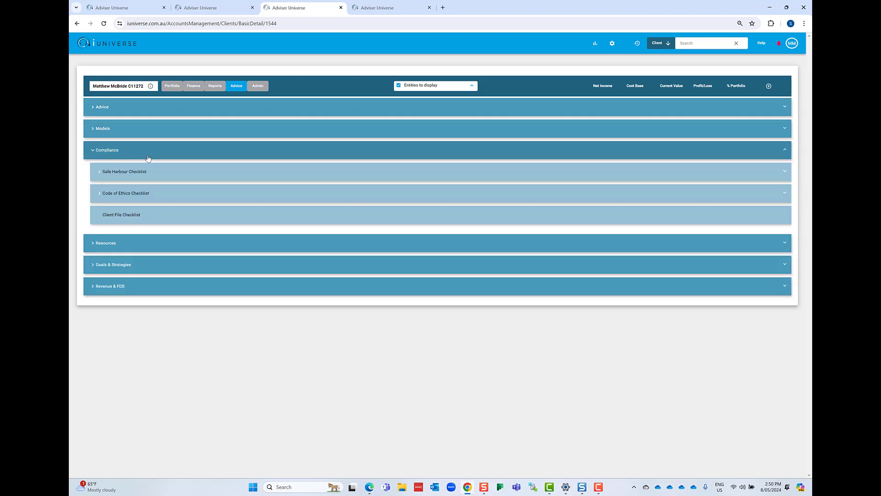
pyautogui.click(199, 173)
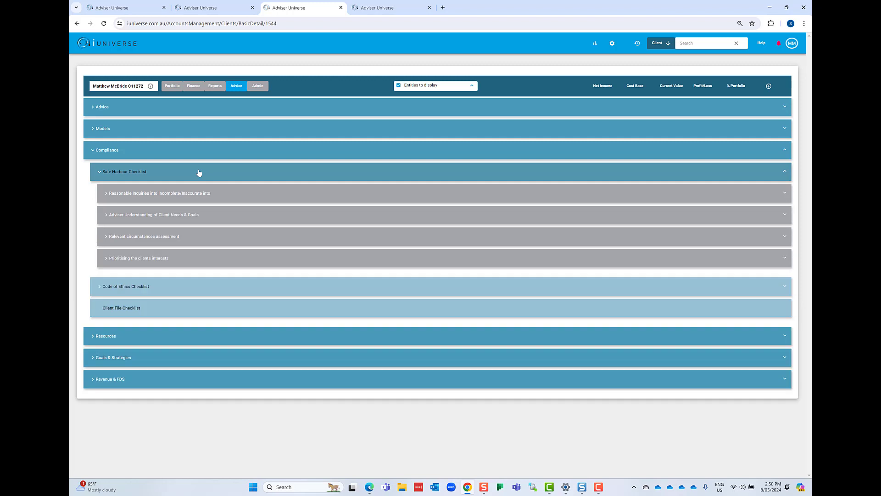
pyautogui.click(199, 175)
pyautogui.click(194, 193)
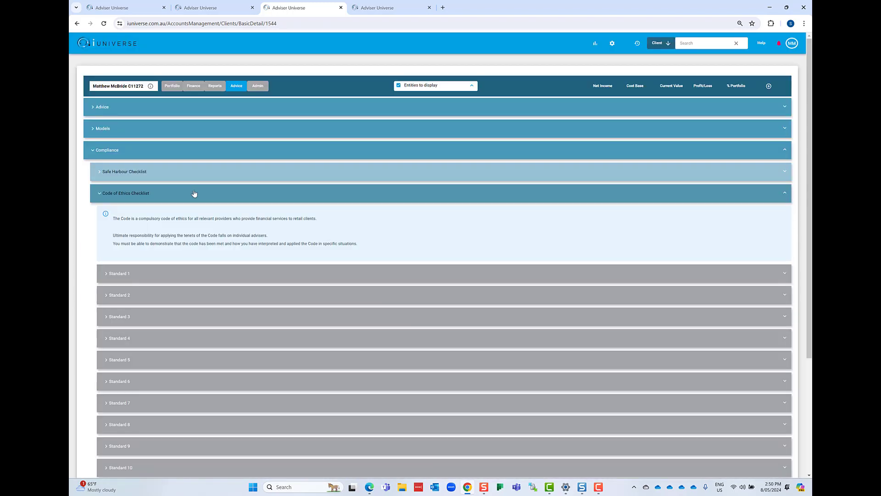
pyautogui.click(194, 193)
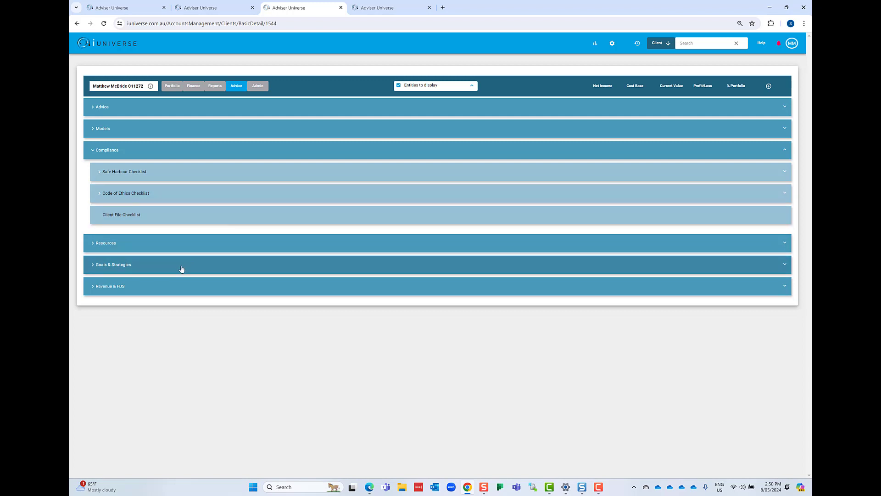
# - Expand Revenue & FDS and view the client's revenue summary and detail for 01/05/2023 to 01/05/2024
pyautogui.click(166, 291)
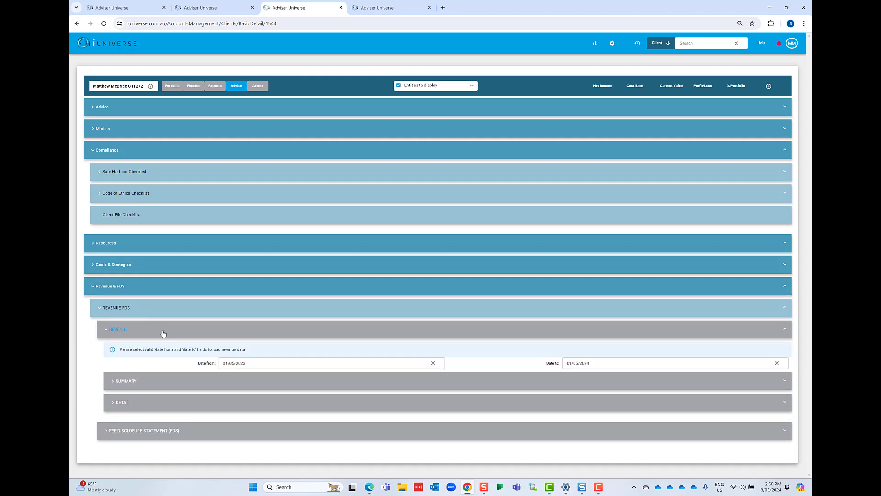
pyautogui.click(195, 388)
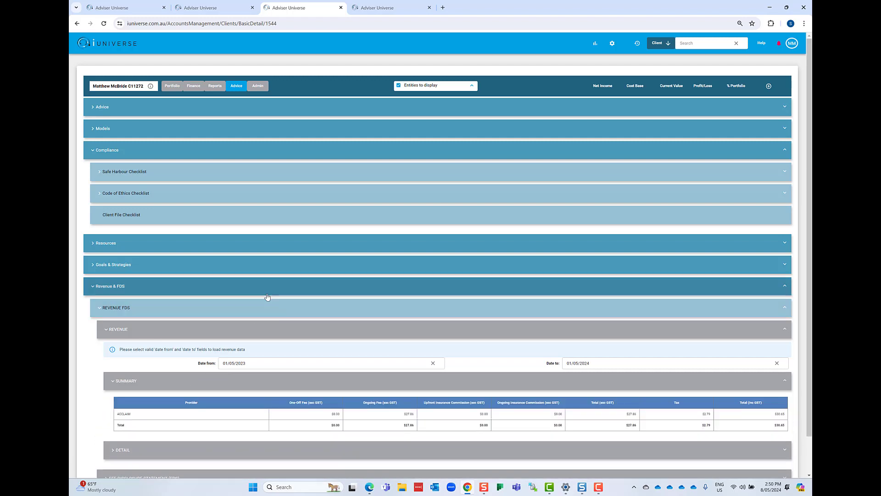
pyautogui.scroll(-1, 267, 296)
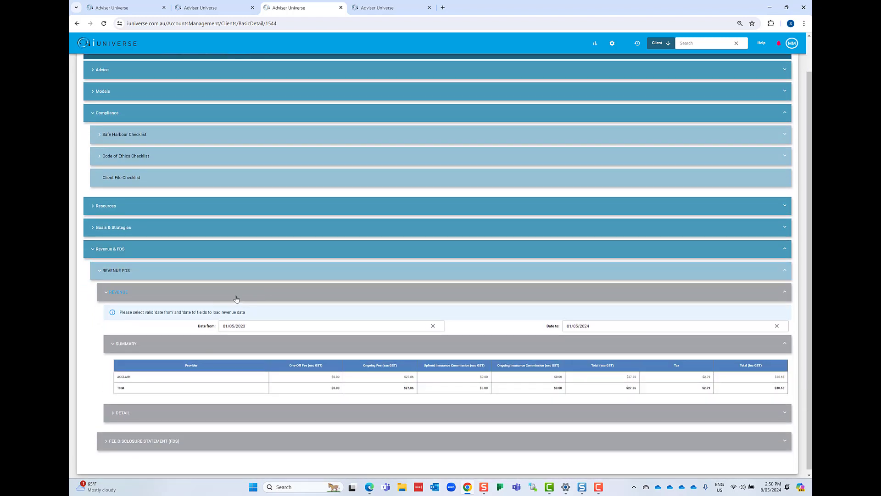
pyautogui.scroll(-1, 237, 300)
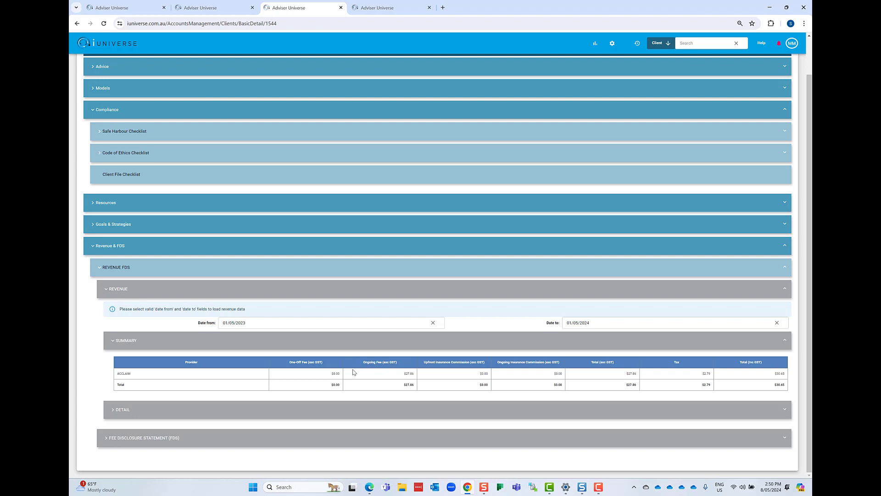
pyautogui.click(335, 409)
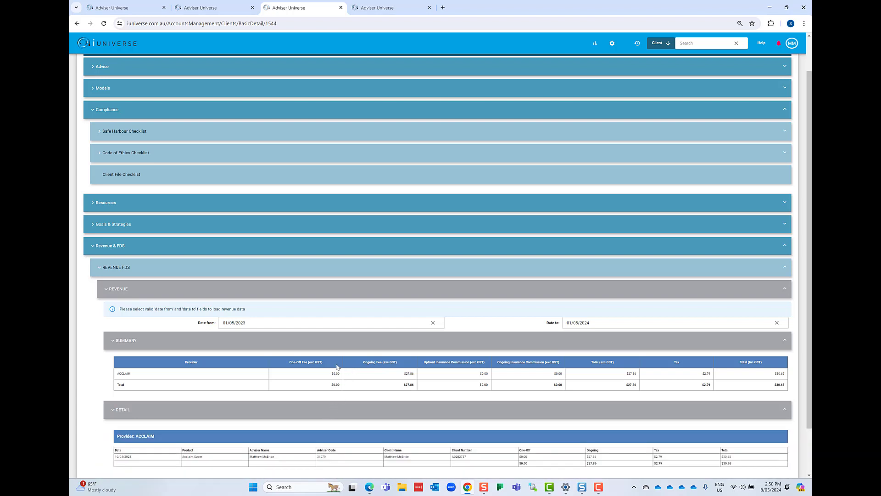
# - Review the client's Fee Disclosure Statement (FDS) from services to ongoing fees, and collapse Revenue & FDS and Compliance
pyautogui.scroll(-1, 294, 410)
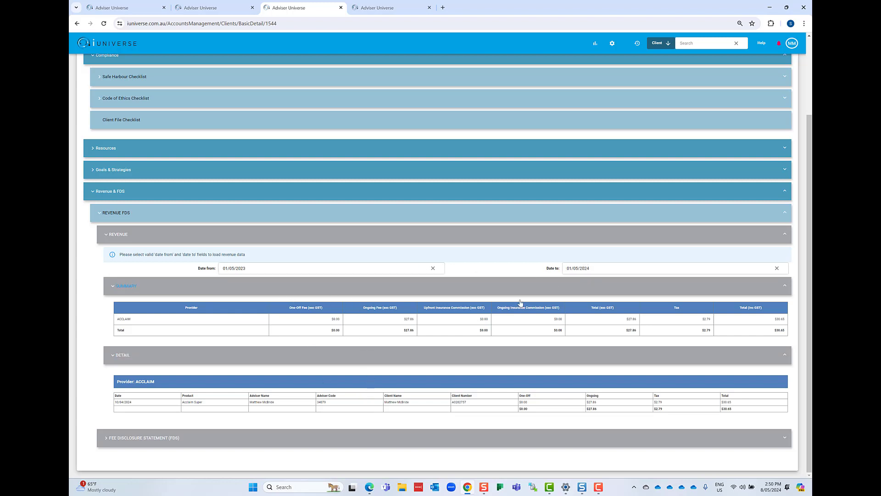
pyautogui.click(327, 438)
pyautogui.scroll(-5, 367, 375)
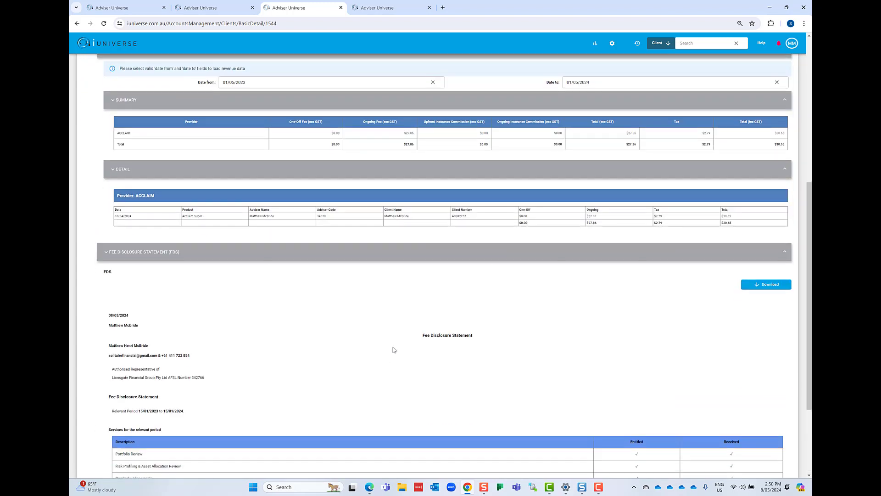
pyautogui.scroll(-2, 394, 344)
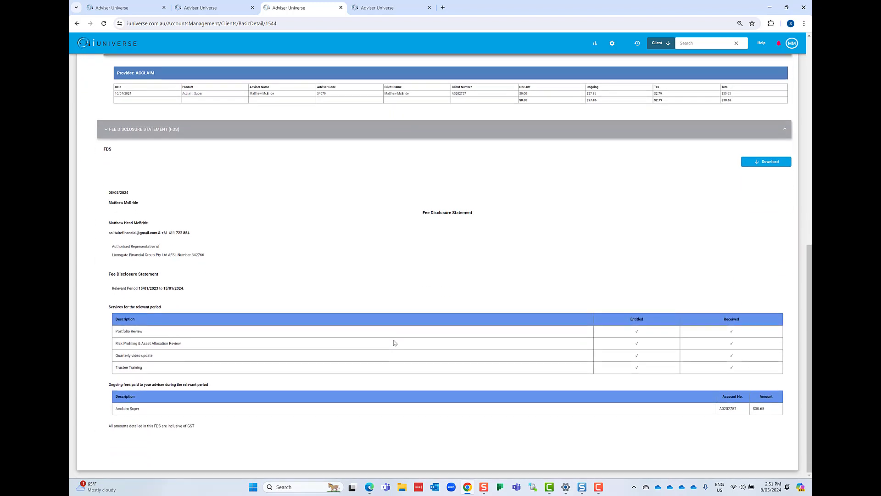
pyautogui.scroll(9, 392, 342)
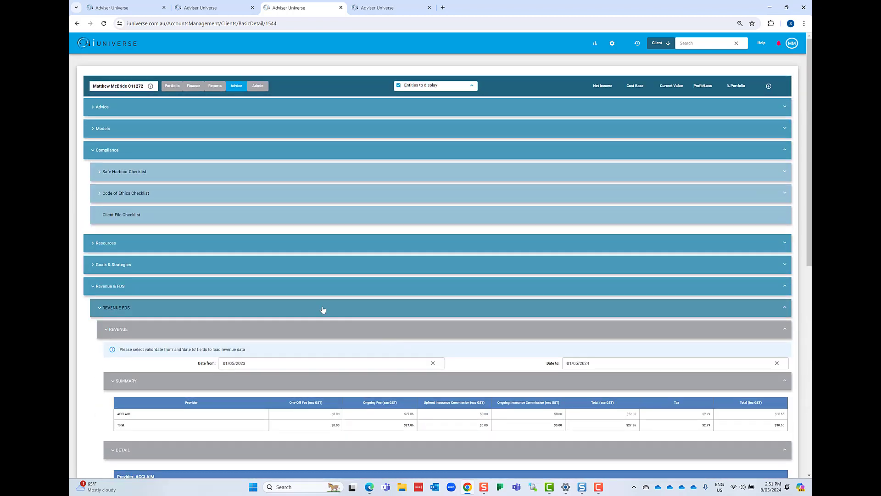
pyautogui.click(240, 289)
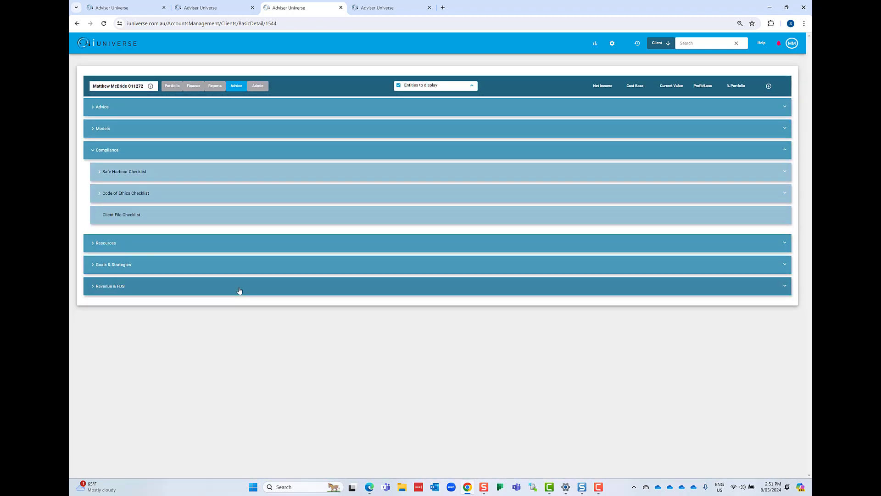
pyautogui.click(212, 148)
# - Expand Advice, check the Entities Seeking Advice selector, and review Basis & Reasons under Reasons for Seeking Advice, collapsing it when finished
pyautogui.click(188, 114)
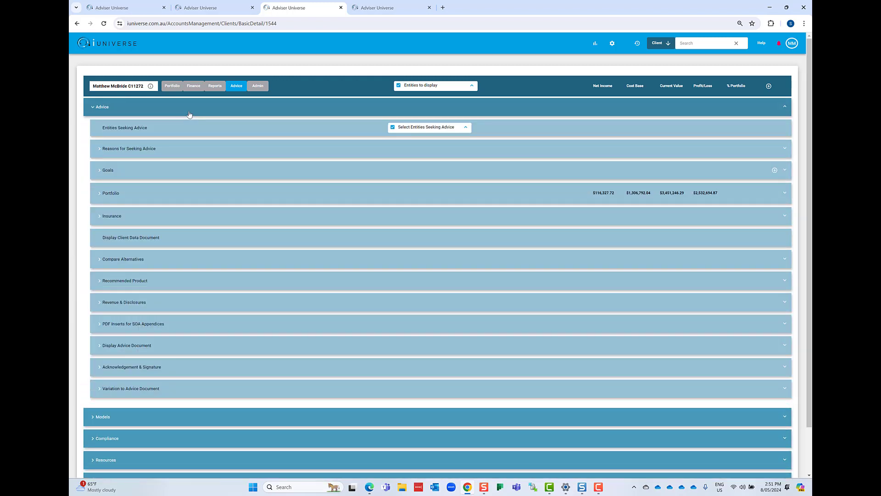
pyautogui.click(416, 128)
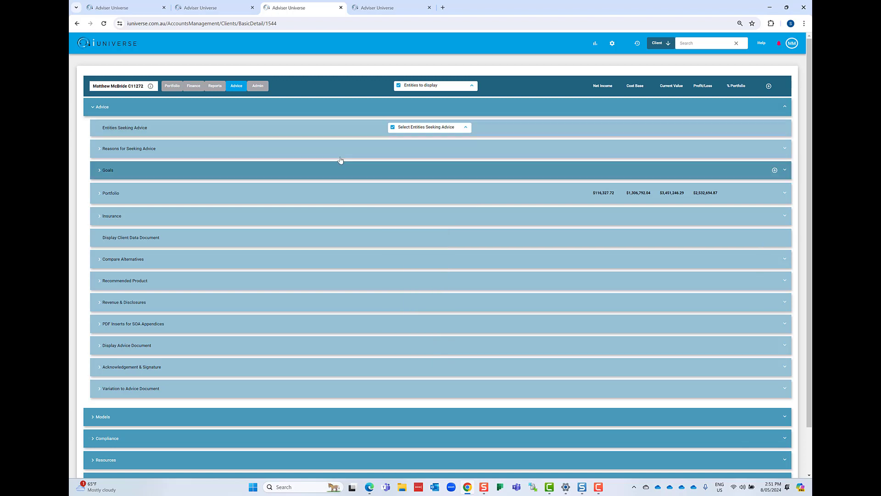
pyautogui.click(303, 153)
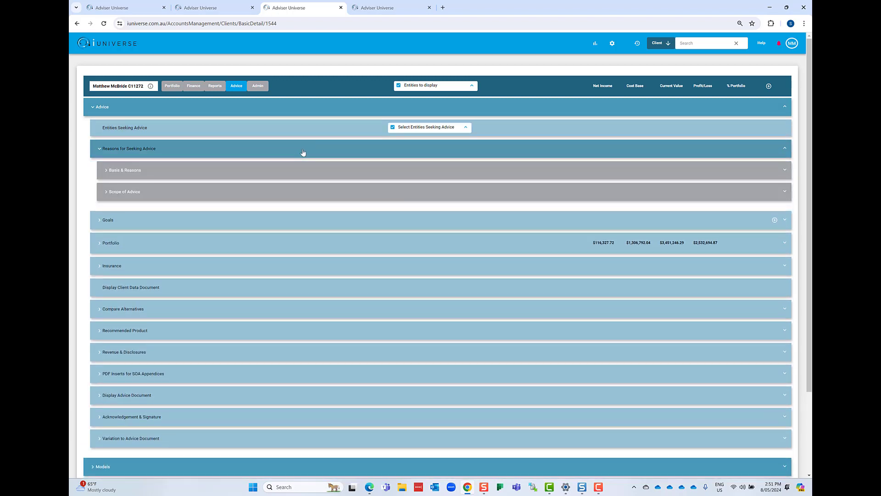
pyautogui.click(295, 169)
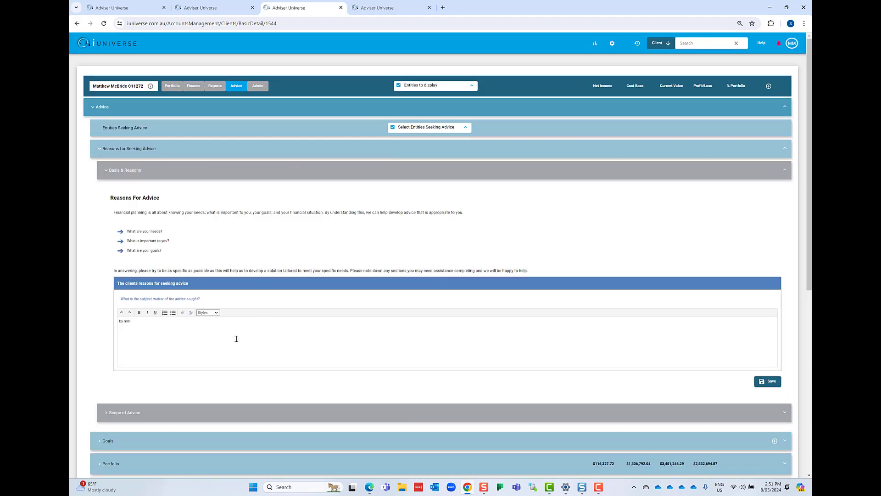
pyautogui.click(258, 170)
# - Review the Scope of Advice and its editable sections, closing the editor without saving and collapsing the scope
pyautogui.click(254, 191)
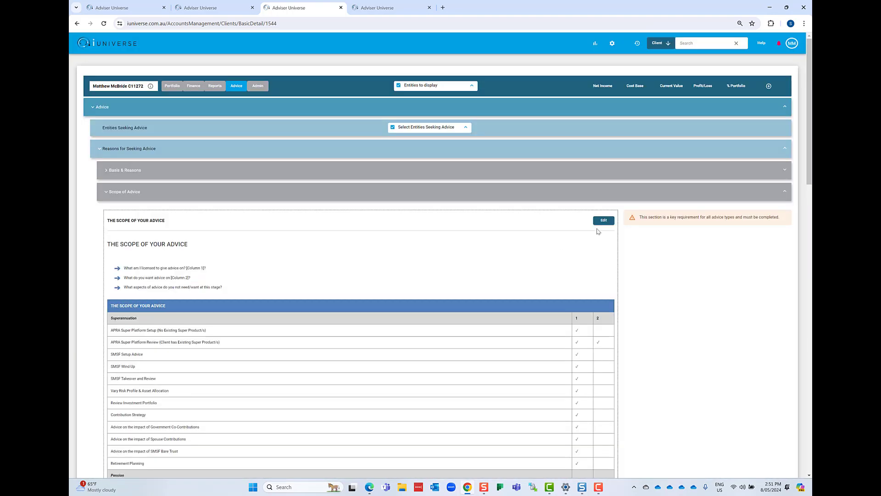
pyautogui.click(602, 220)
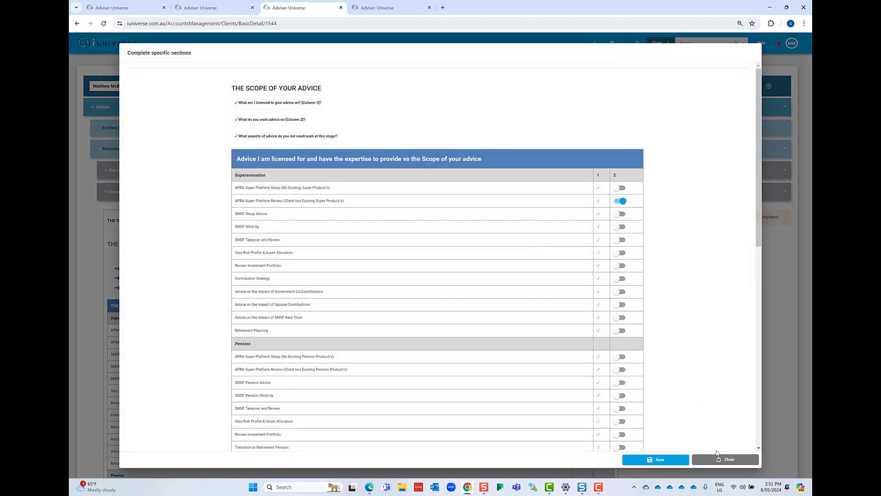
pyautogui.click(717, 456)
pyautogui.click(235, 192)
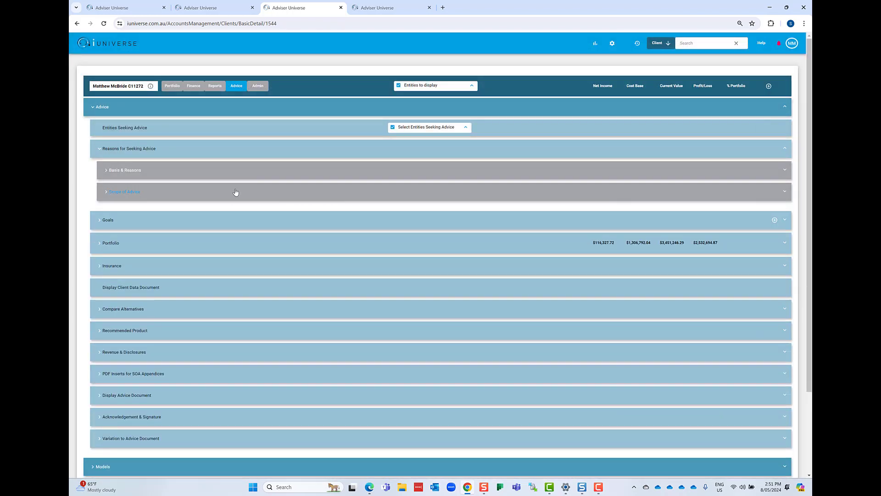
# - Review the Goals section, including the blank Create Goal form and the Tax Effective Investing goal's strategies, and collapse Goals
pyautogui.click(236, 221)
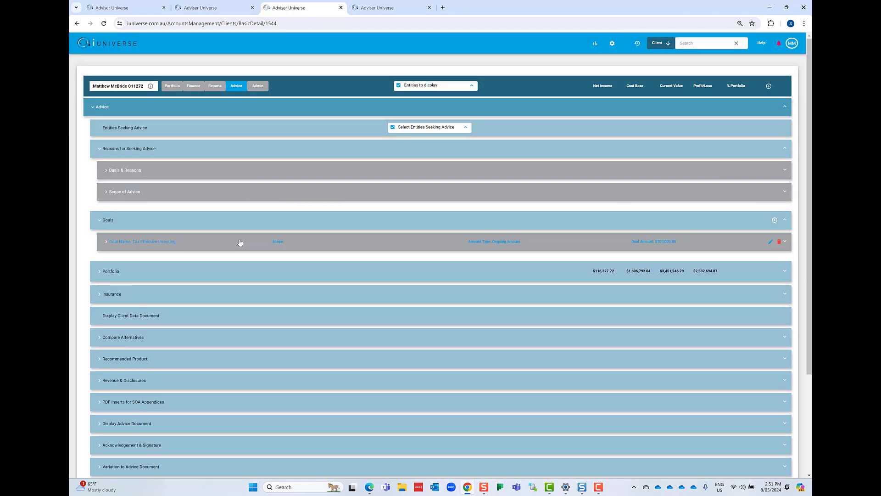
pyautogui.click(775, 220)
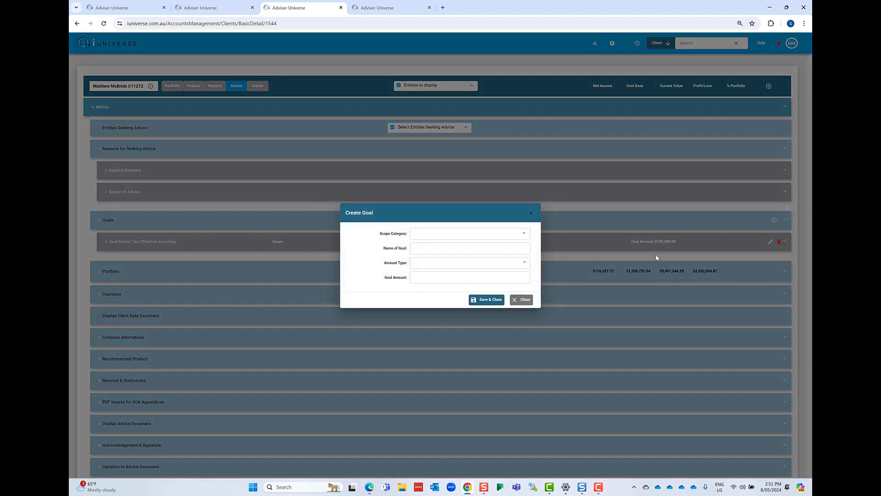
pyautogui.click(514, 300)
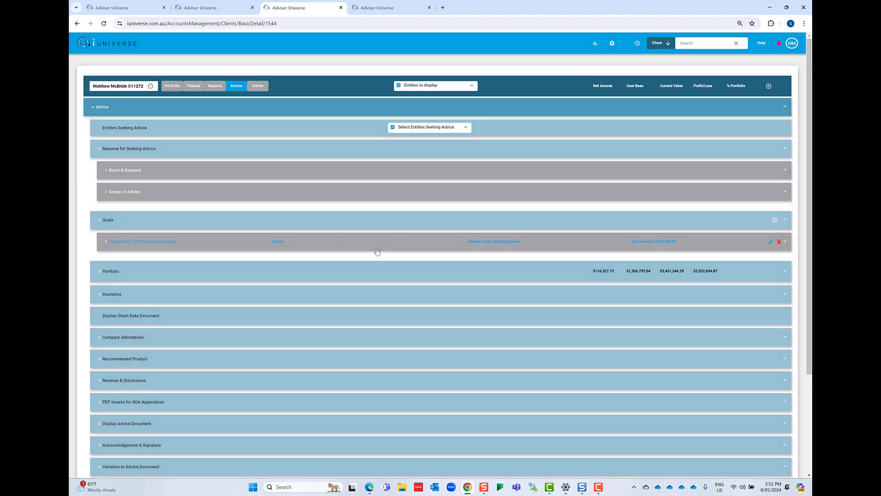
pyautogui.click(377, 250)
pyautogui.click(374, 262)
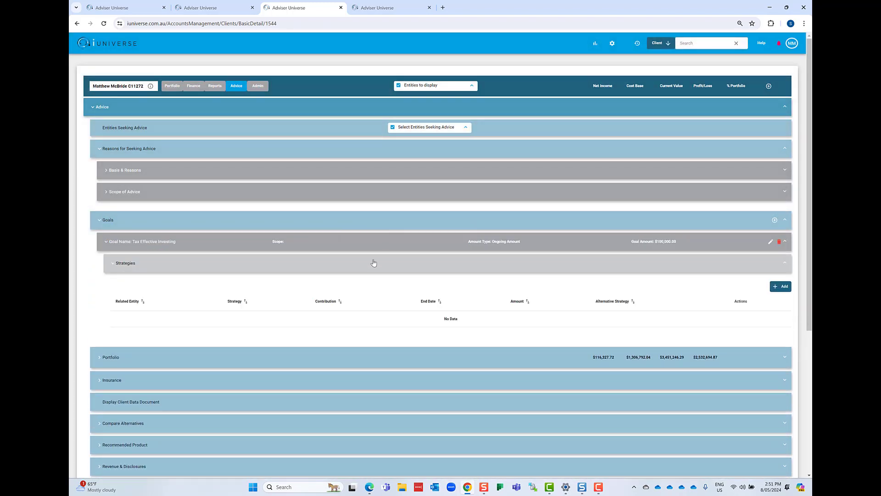
pyautogui.click(373, 262)
pyautogui.click(301, 223)
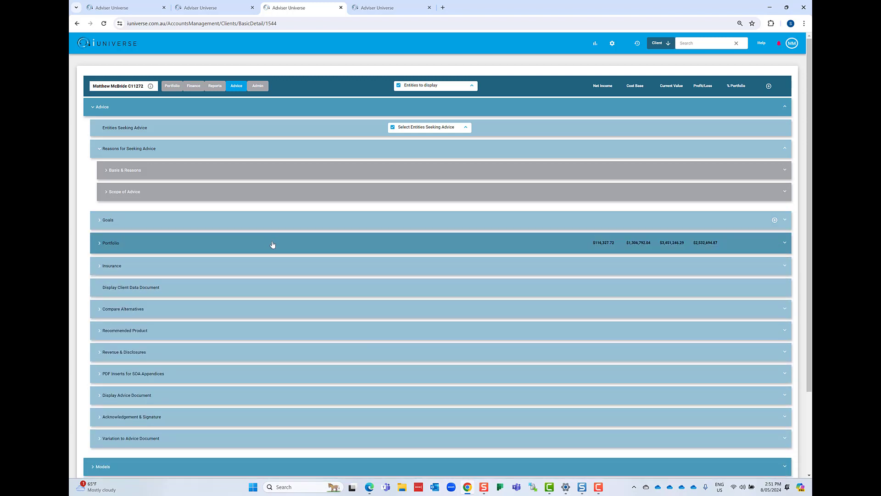
# - Expand the advice Portfolio and view the first client entity's Risk Profile, collapsing the risk profile when finished
pyautogui.click(272, 243)
pyautogui.click(267, 264)
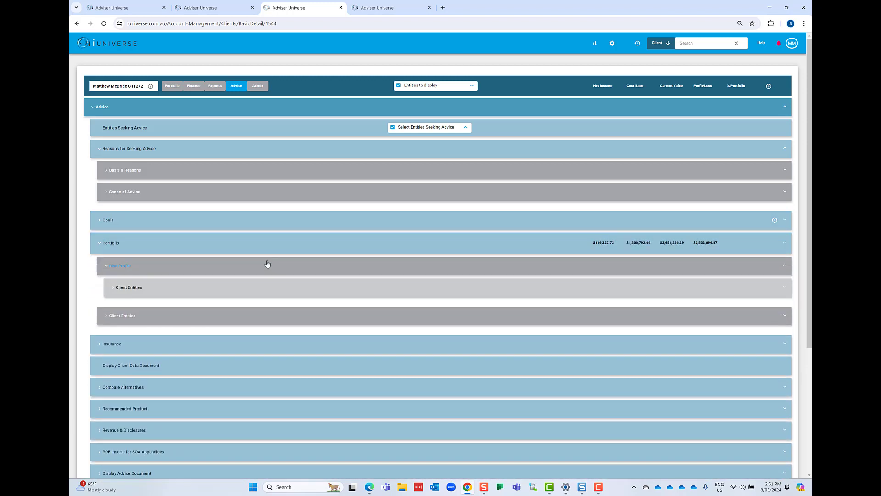
pyautogui.click(265, 290)
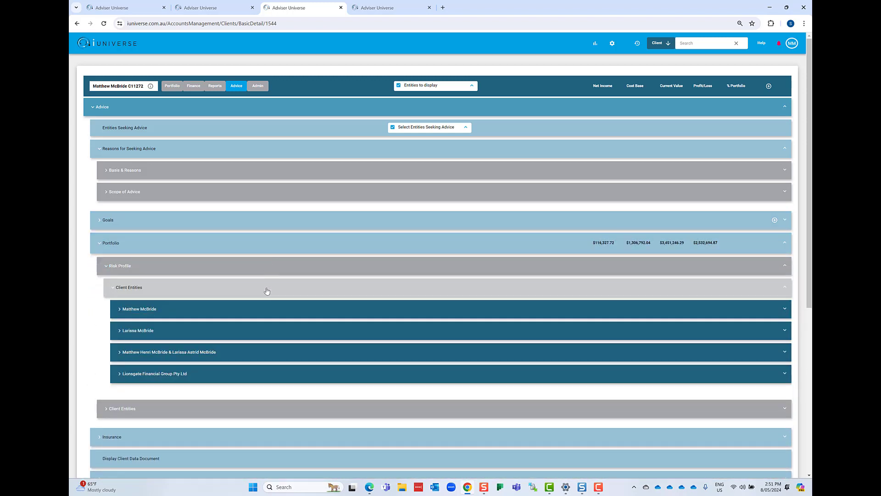
pyautogui.click(263, 314)
pyautogui.click(263, 314)
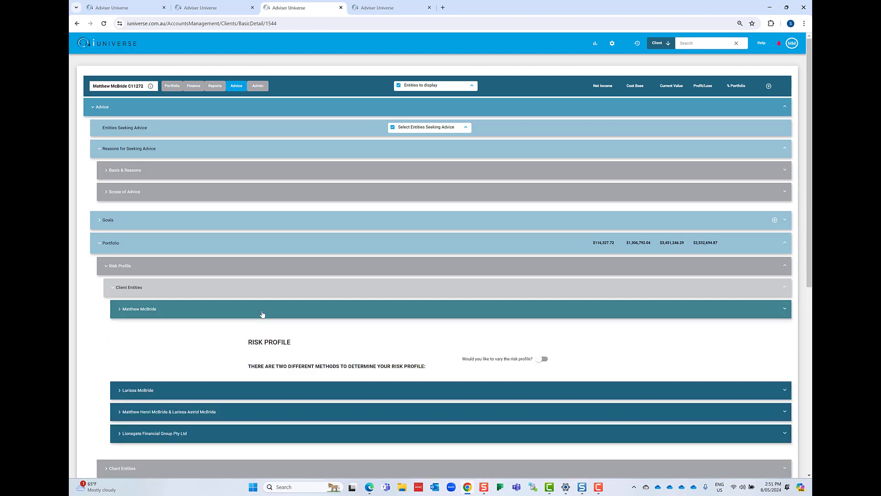
pyautogui.click(256, 293)
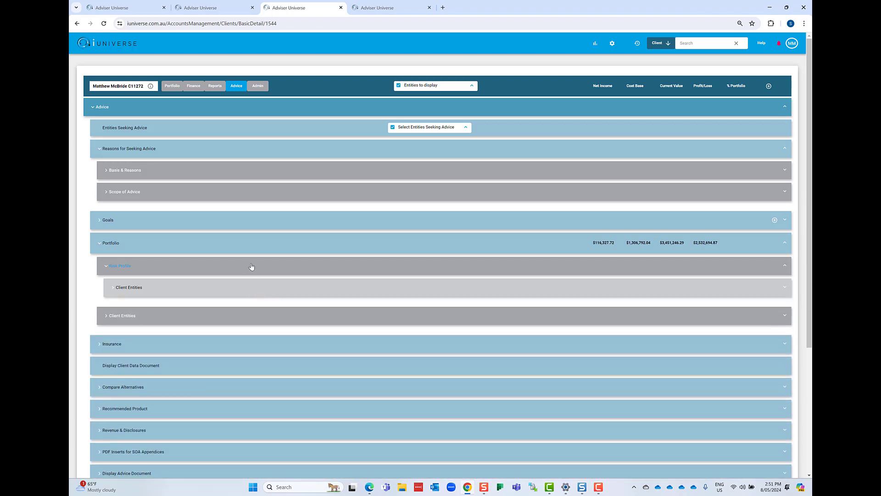
pyautogui.click(252, 269)
# - View the first client entity's asset categories and income/expenses under the advice Portfolio, and collapse the portfolio
pyautogui.click(248, 288)
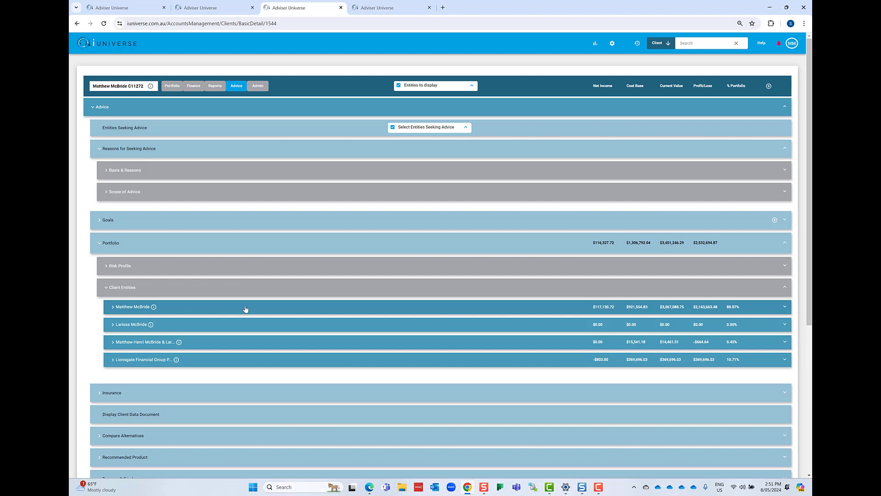
pyautogui.click(246, 308)
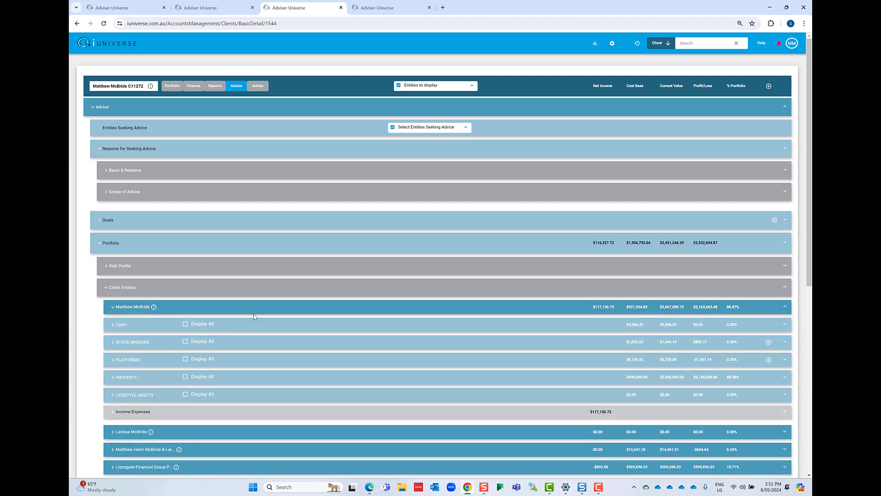
pyautogui.click(243, 289)
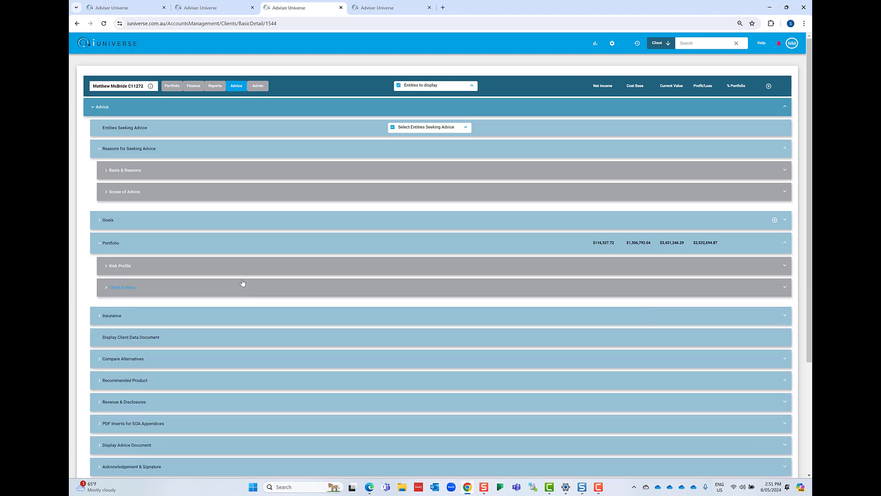
pyautogui.click(243, 246)
# - Expand Insurance and review the client entities' life insurance policies
pyautogui.click(237, 266)
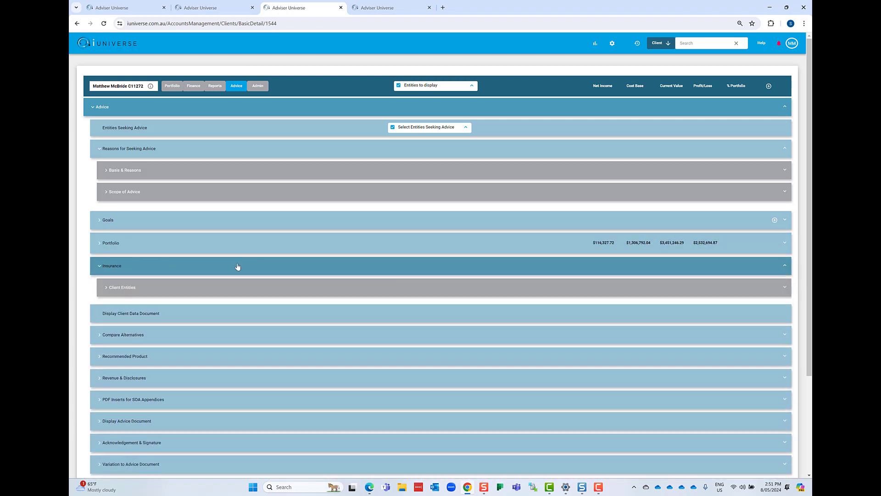
pyautogui.click(240, 289)
pyautogui.scroll(-3, 412, 122)
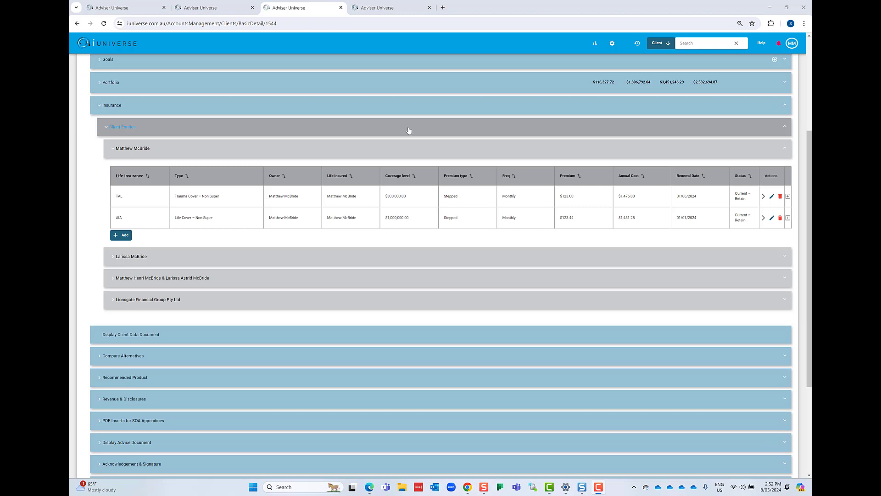
pyautogui.scroll(-2, 374, 188)
pyautogui.scroll(-2, 373, 188)
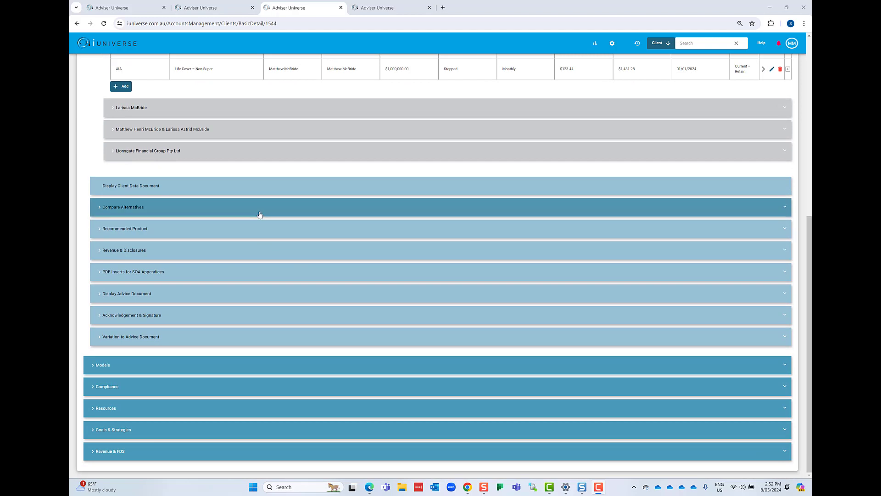
# - Open Compare Alternatives and review the Insurance Needs Analysis summary and Premiums quote area, collapsing the analysis when finished
pyautogui.click(259, 215)
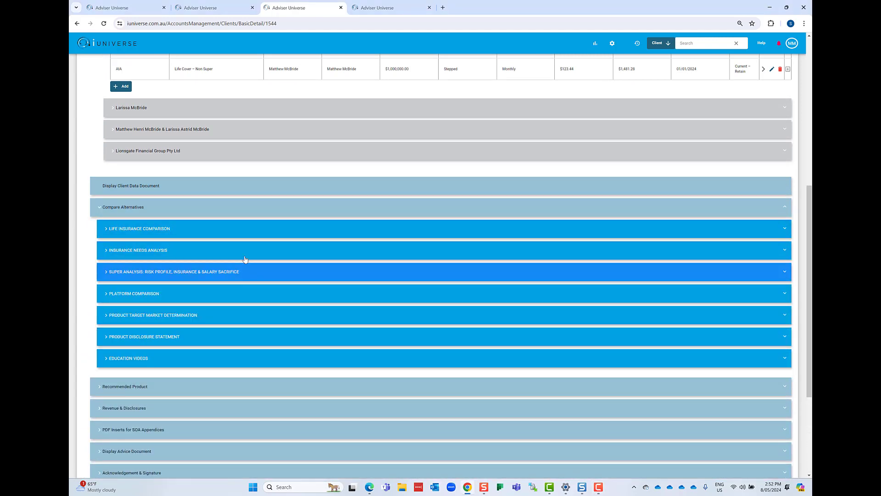
pyautogui.click(298, 251)
pyautogui.scroll(-2, 321, 269)
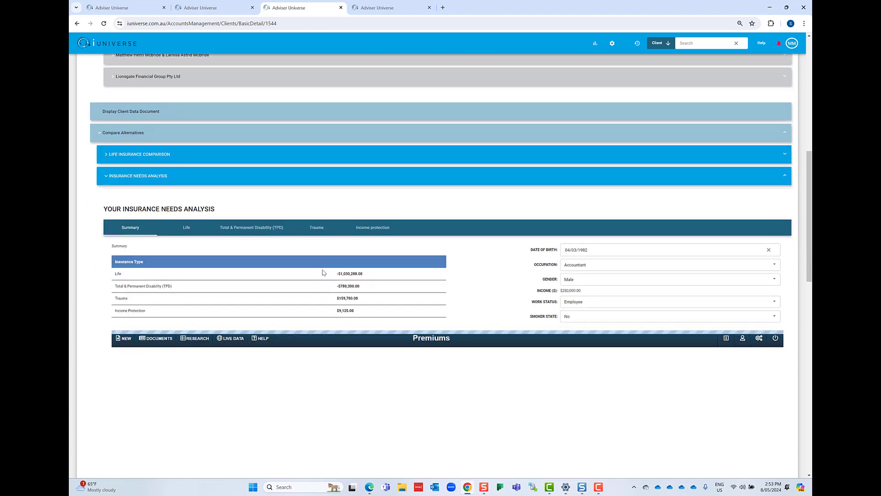
pyautogui.scroll(-3, 400, 310)
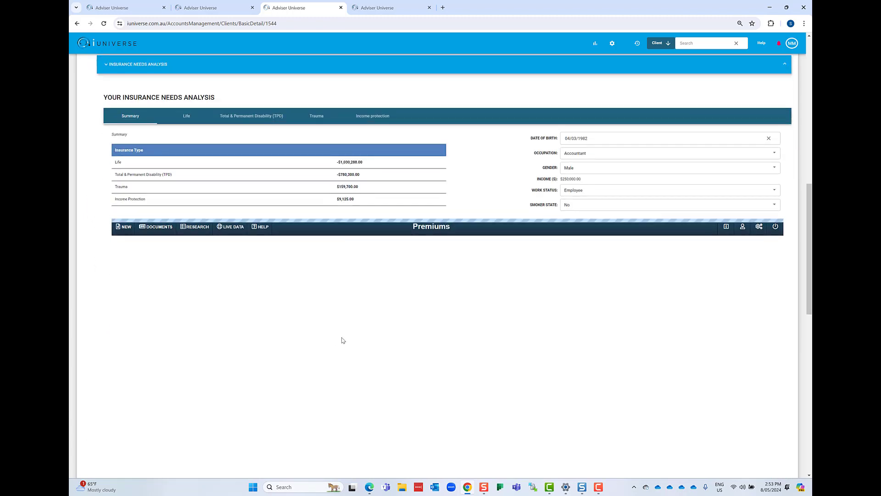
pyautogui.scroll(2, 370, 172)
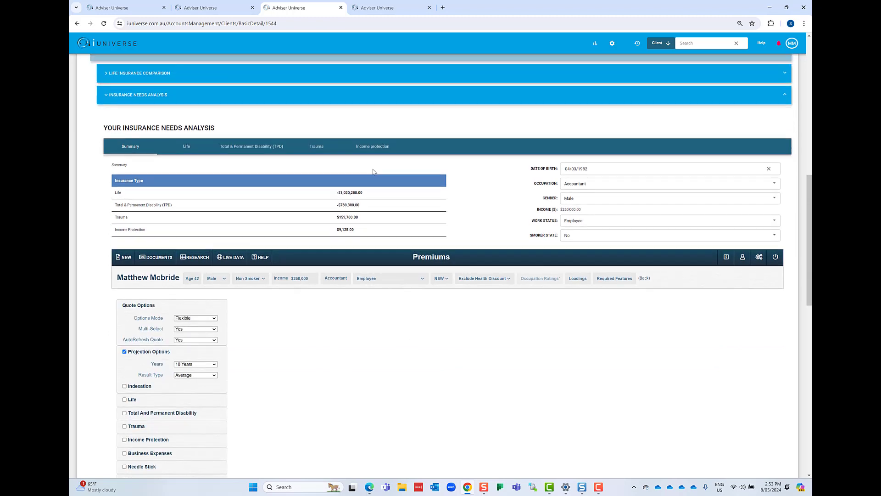
pyautogui.click(388, 145)
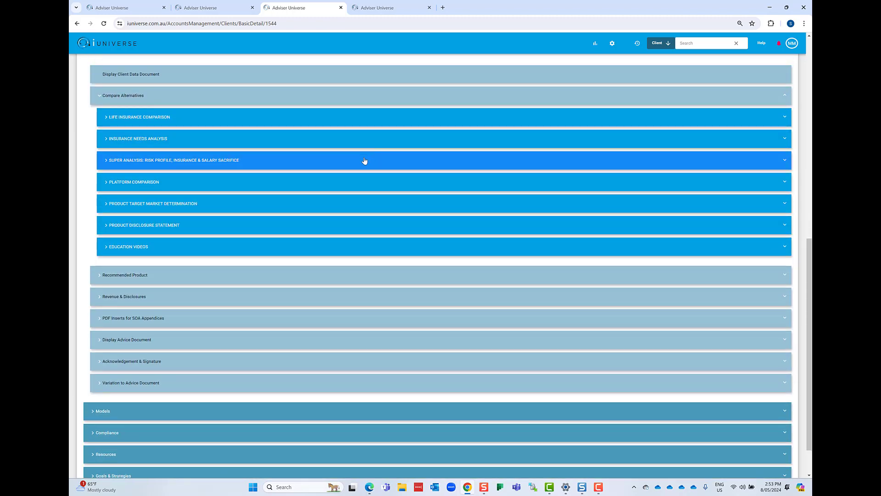
# - Toggle the Super Analysis: Risk Profile, Insurance & Salary Sacrifice model, and open Platform Comparison to view the compared products
pyautogui.click(357, 165)
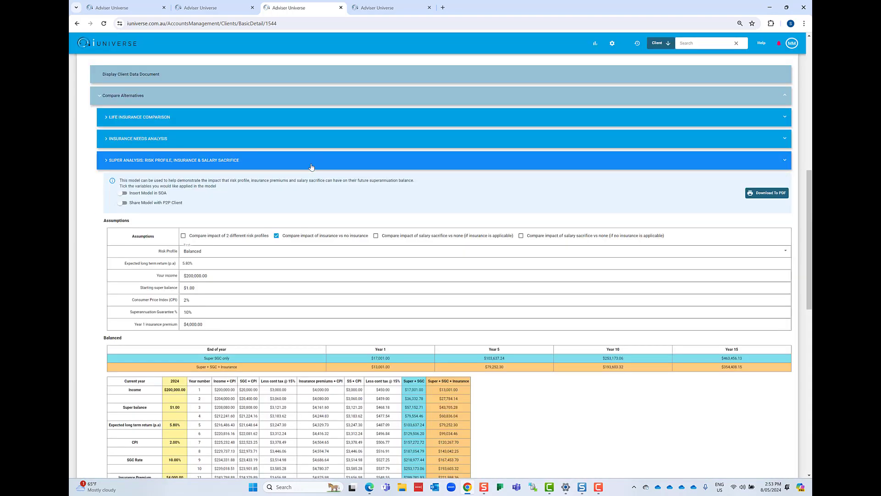
pyautogui.click(311, 166)
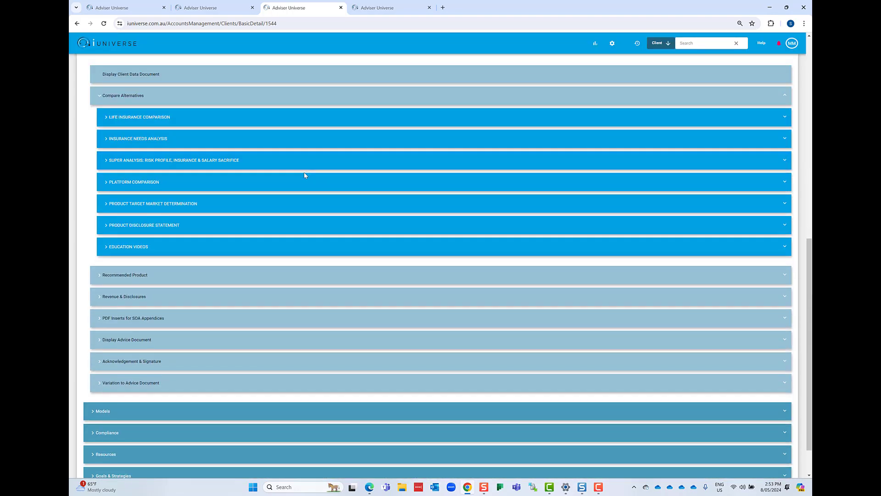
pyautogui.click(288, 183)
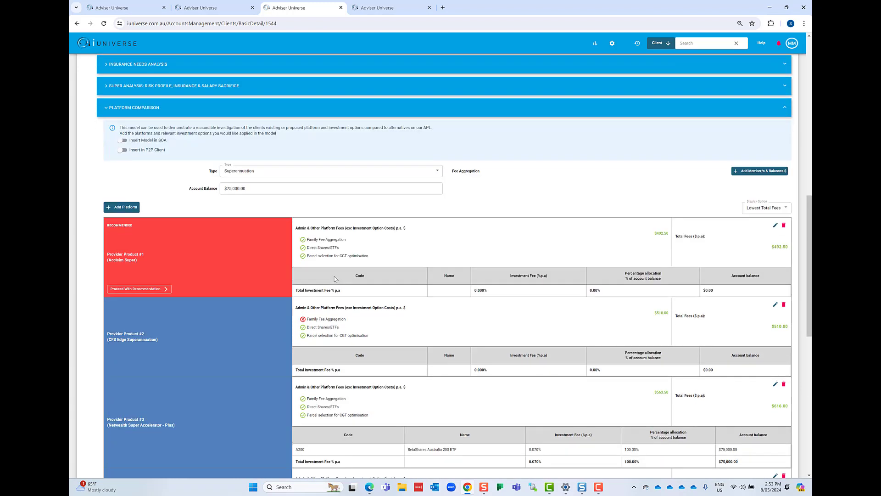
# - Review the superannuation products in Platform Comparison, including their admin fees, investment options and total fees
pyautogui.scroll(-1, 334, 278)
pyautogui.scroll(-1, 335, 279)
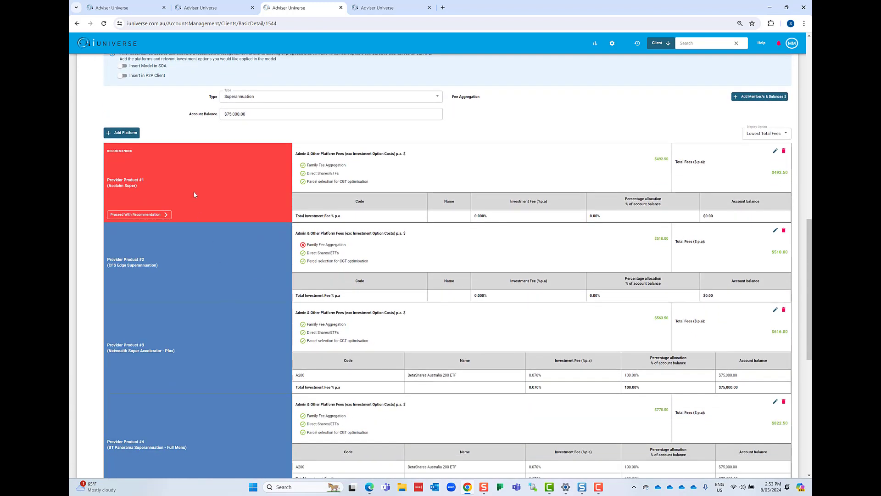
pyautogui.scroll(-2, 222, 266)
pyautogui.scroll(2, 223, 267)
pyautogui.scroll(4, 414, 169)
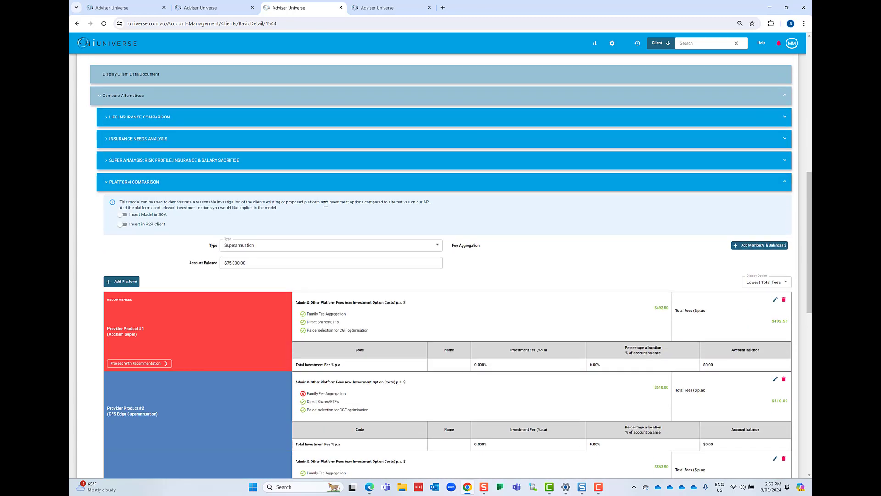
# - View the product/provider choices for adding a superannuation platform, close the form without saving, and collapse Platform Comparison
pyautogui.click(131, 282)
pyautogui.click(364, 220)
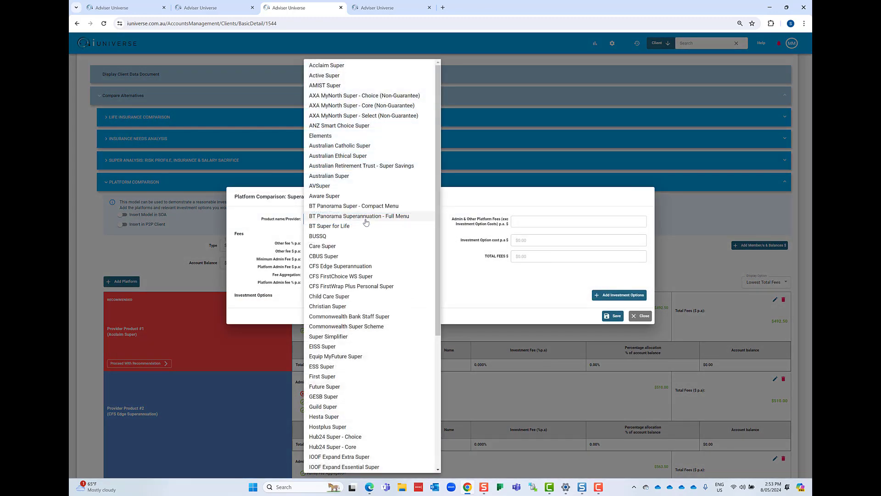
pyautogui.click(468, 263)
pyautogui.click(639, 317)
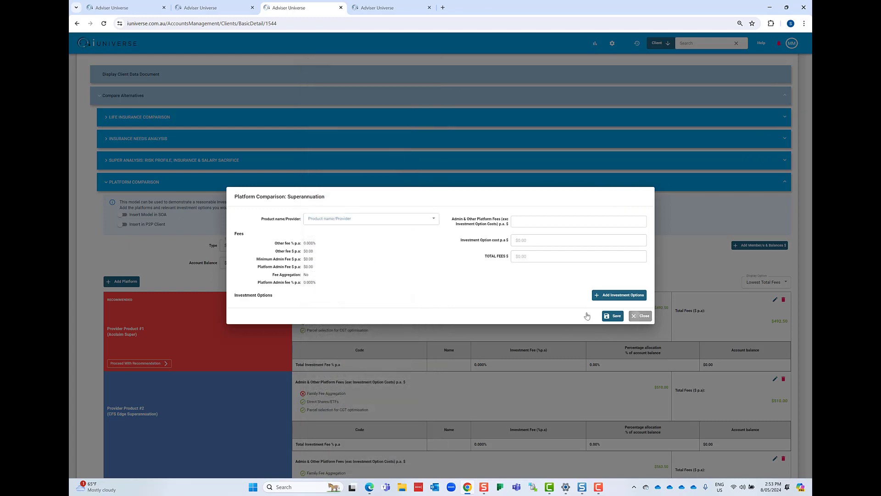
pyautogui.click(281, 189)
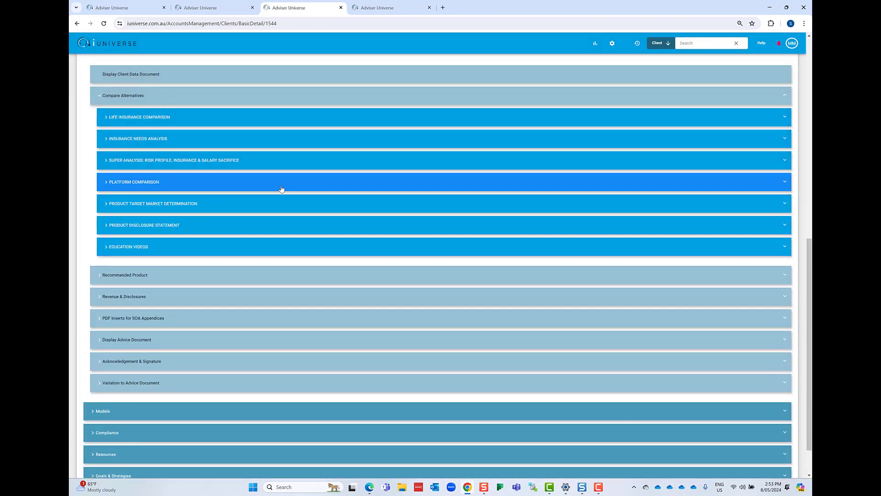
# - Expand Recommended Product, review the Financial Product Recommendation guidance and Relevant Strategies questions, and collapse the section
pyautogui.click(257, 276)
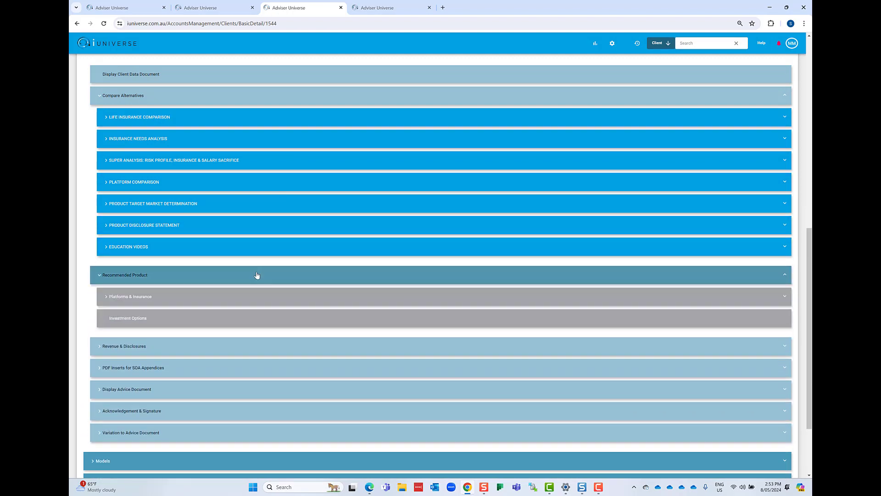
pyautogui.click(252, 303)
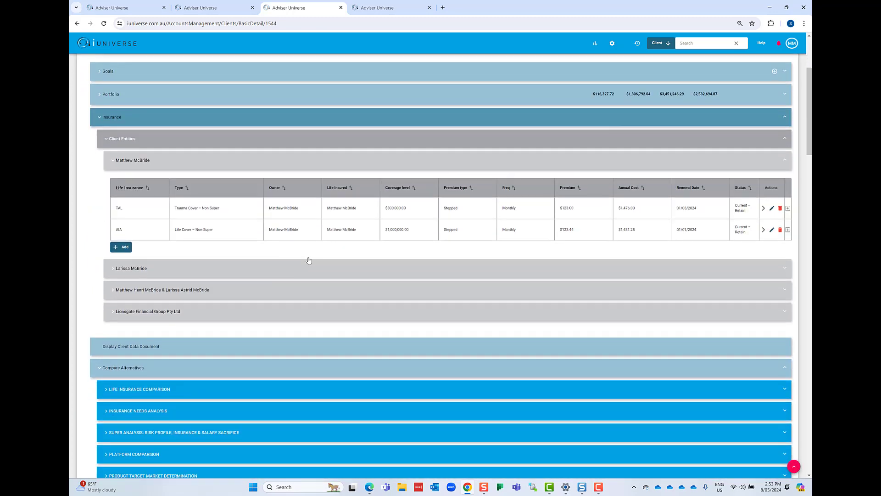
pyautogui.scroll(-10, 309, 259)
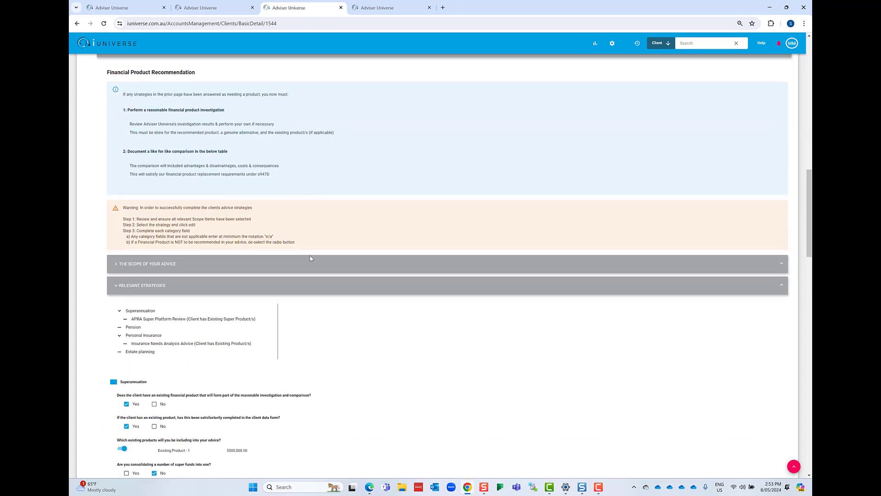
pyautogui.scroll(-2, 310, 258)
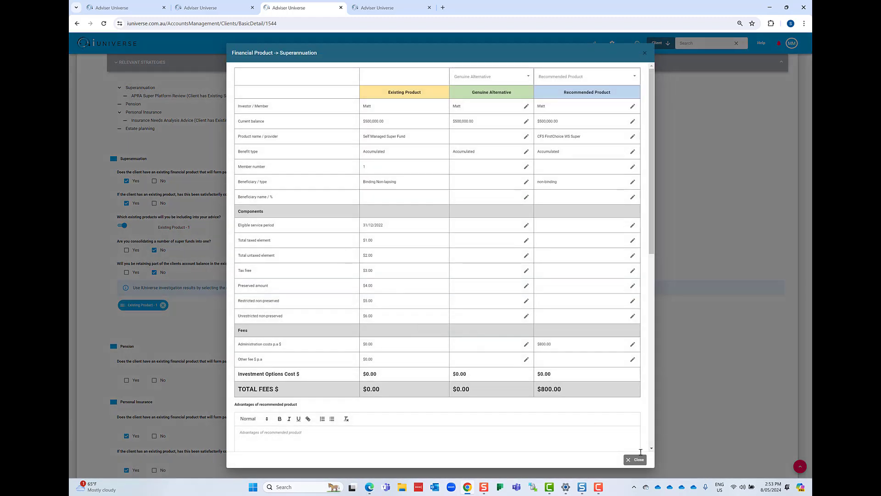
pyautogui.click(635, 459)
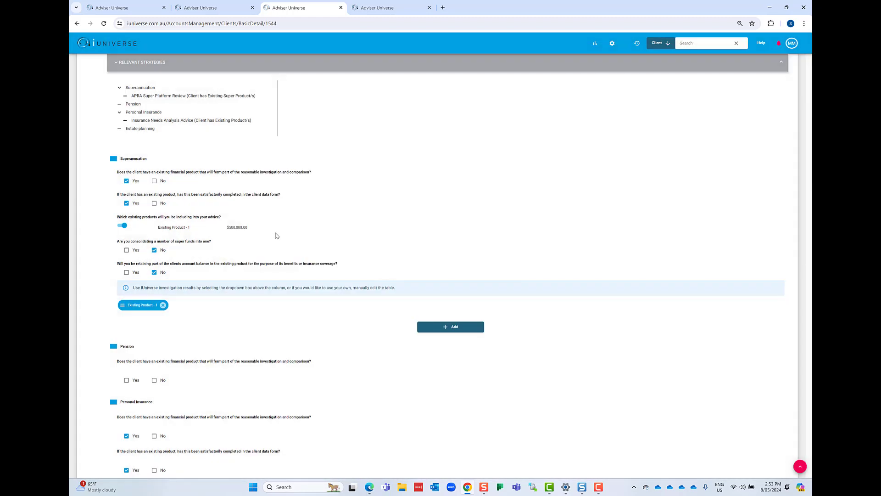
pyautogui.scroll(10, 257, 225)
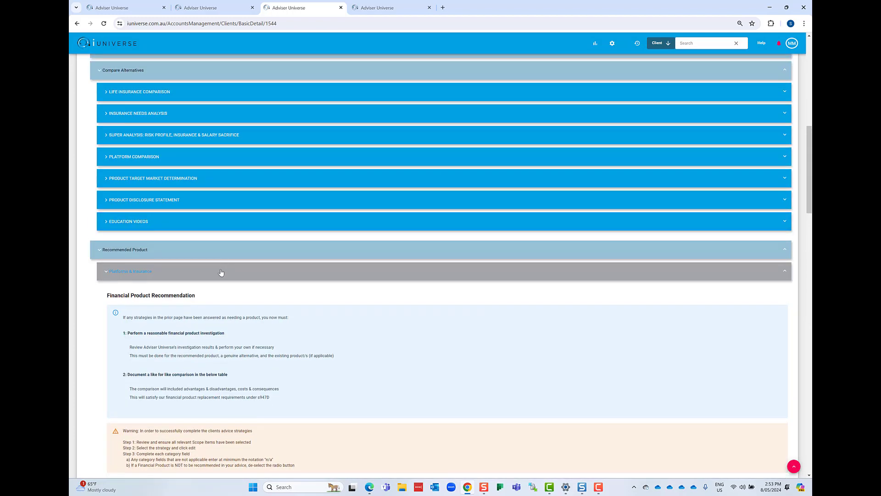
pyautogui.click(220, 272)
pyautogui.click(222, 254)
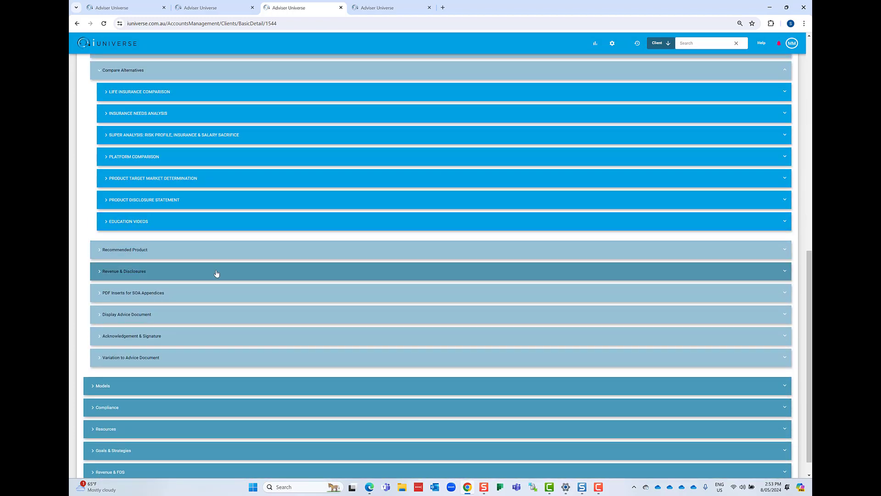
# - View the advice fee and commission details under Revenue & Disclosures, collapse that section, and open Display Advice Document
pyautogui.click(217, 273)
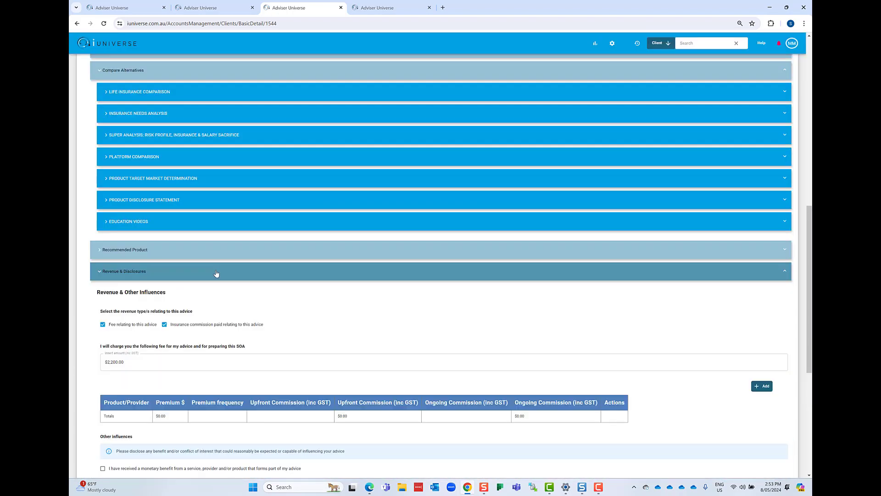
pyautogui.click(215, 273)
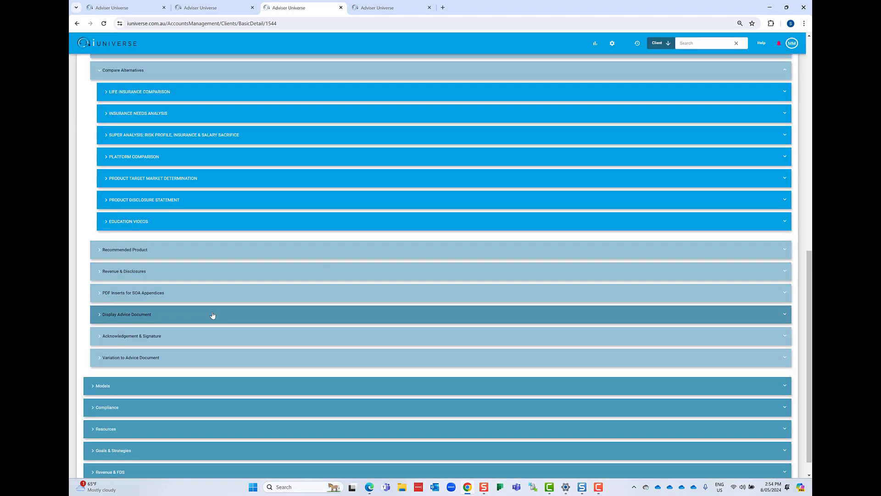
pyautogui.click(213, 315)
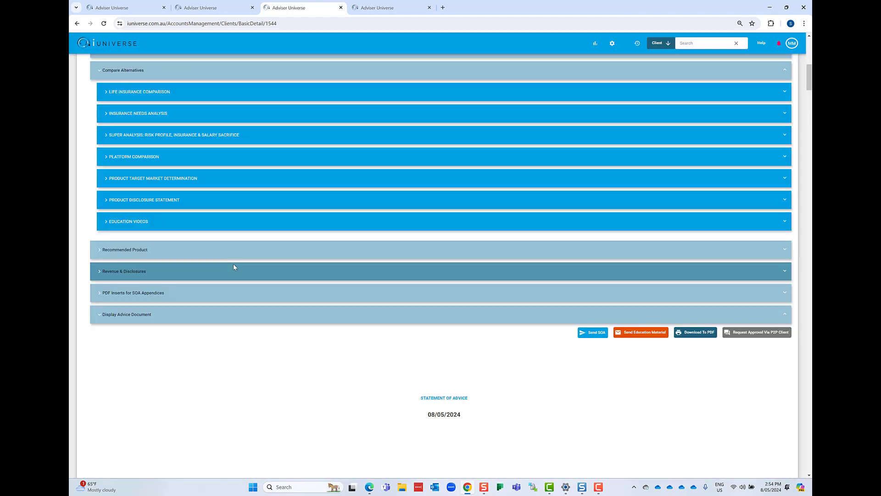
pyautogui.click(234, 267)
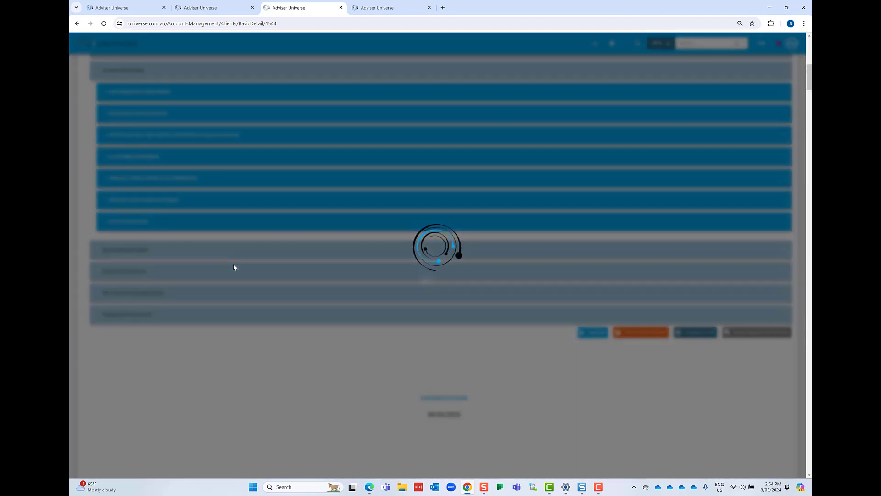